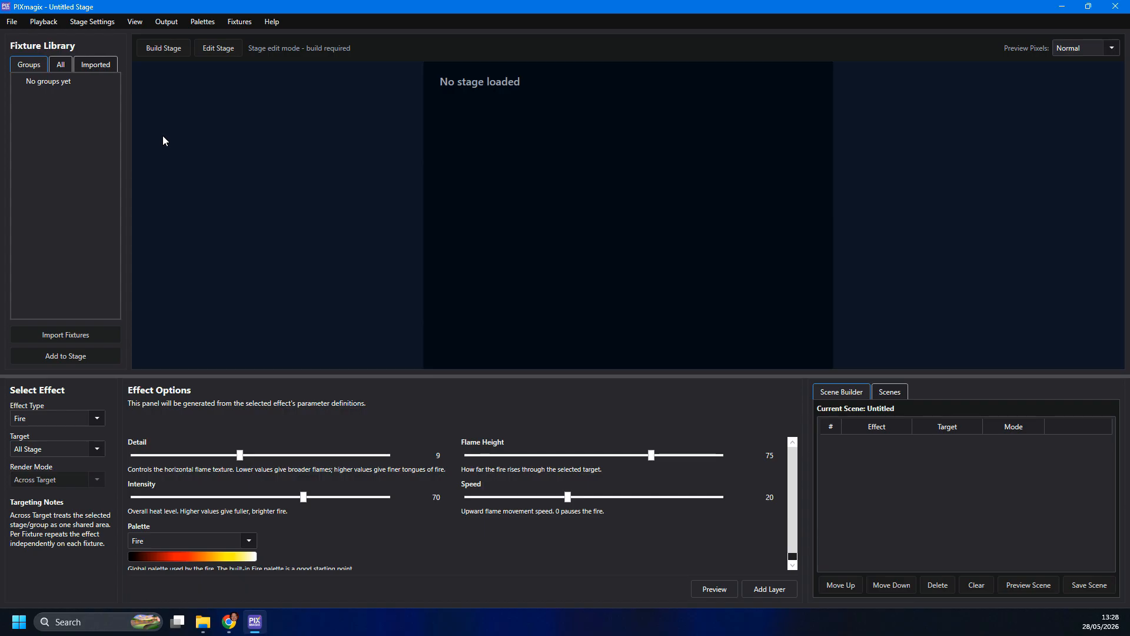
# - Open the Fixture Profile Creator and generate a 10 by 10 matrix preview wired in rows from left to right
pyautogui.click(239, 23)
pyautogui.click(242, 40)
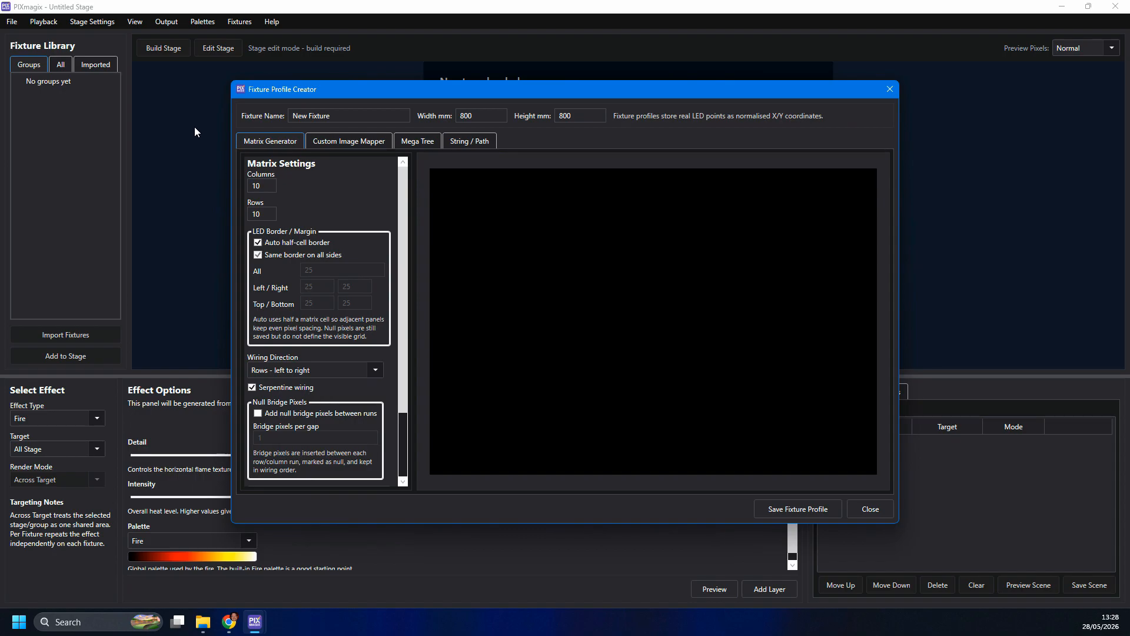
pyautogui.scroll(-3, 333, 345)
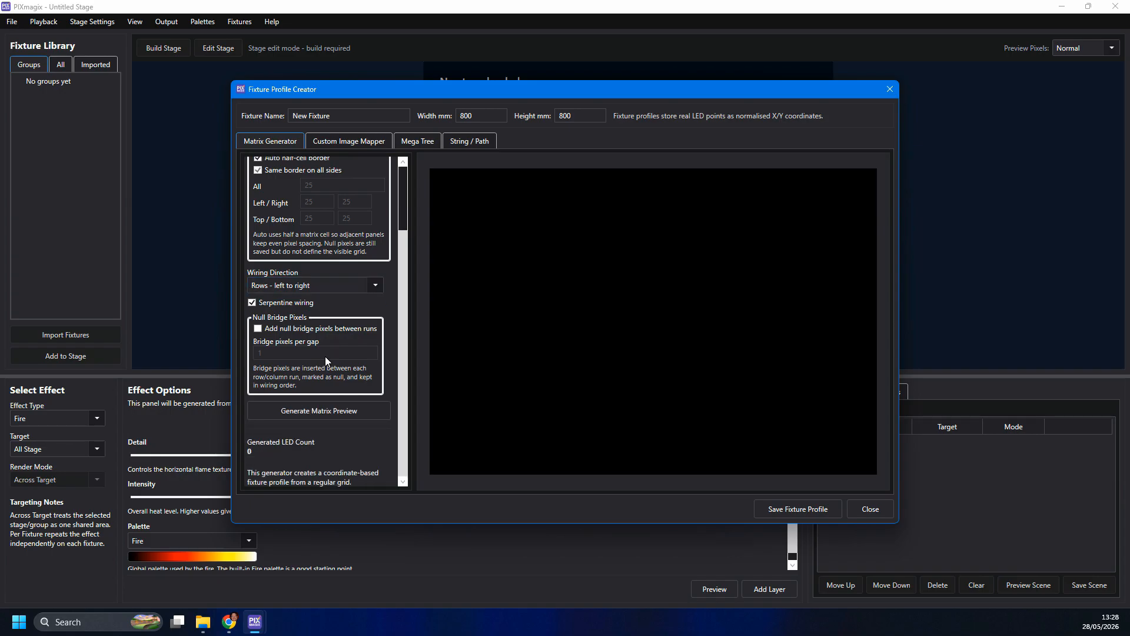
pyautogui.click(318, 415)
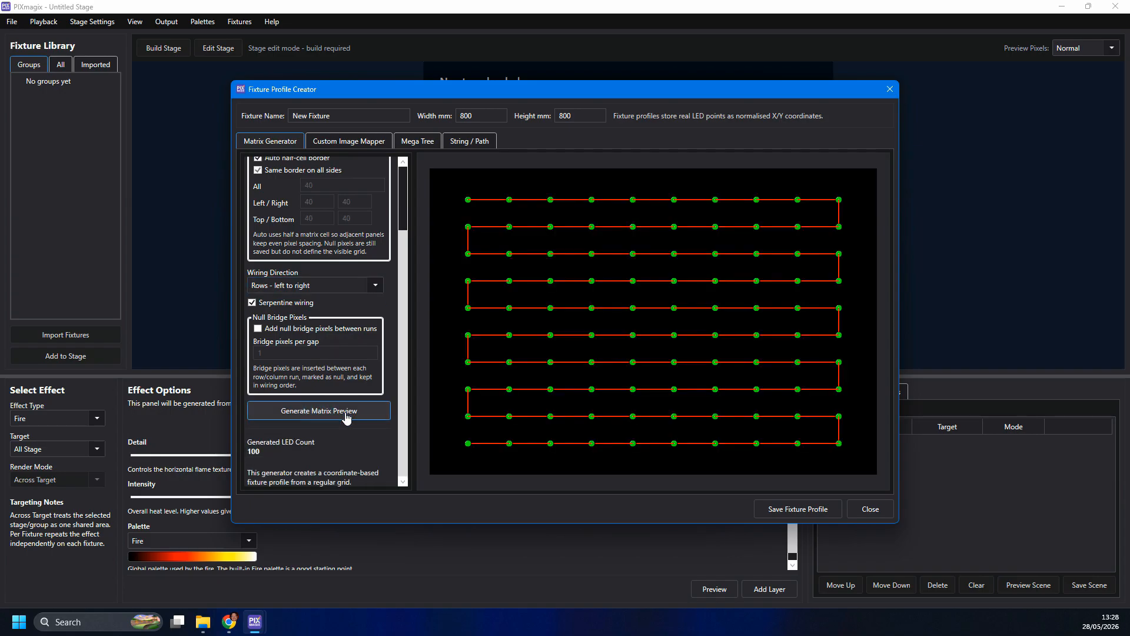
# - Set the matrix wiring direction to Columns - top to bottom and regenerate the matrix preview
pyautogui.click(315, 285)
pyautogui.click(298, 334)
pyautogui.click(310, 415)
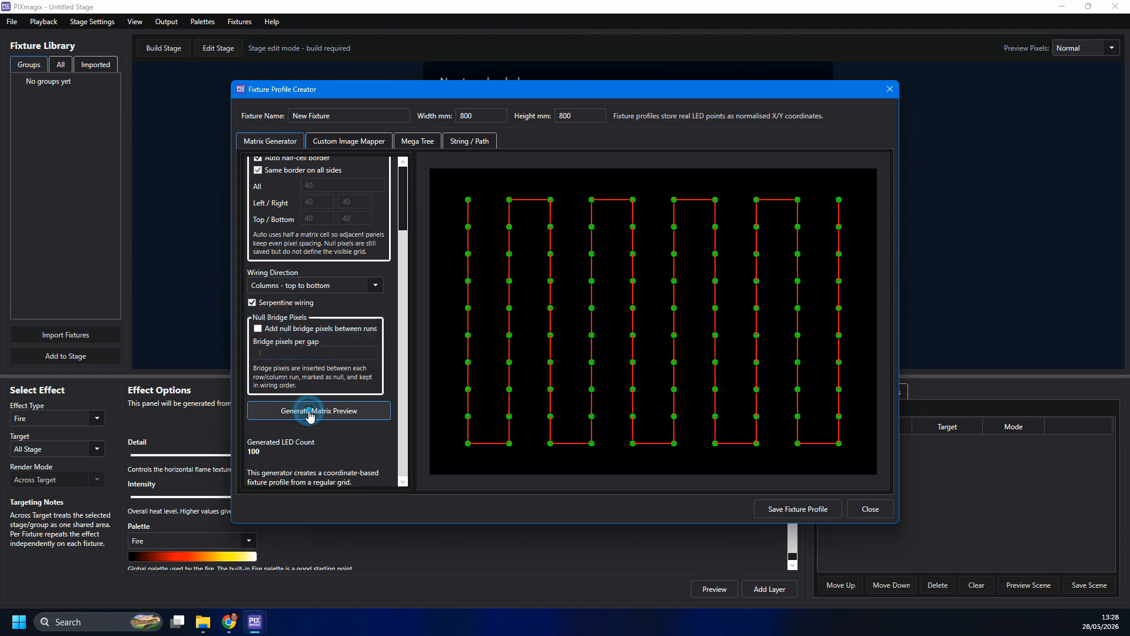
pyautogui.scroll(3, 344, 264)
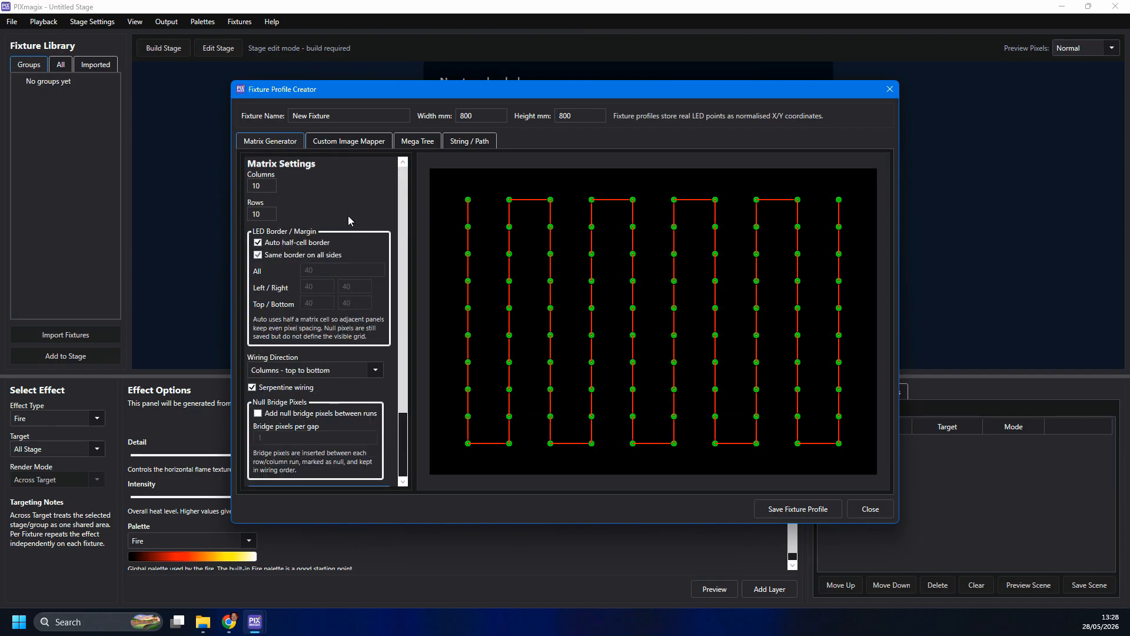
# - Load the snowflake LED image from the PIXmagix Mapper Map Images folder into the Custom Image Mapper
pyautogui.click(356, 144)
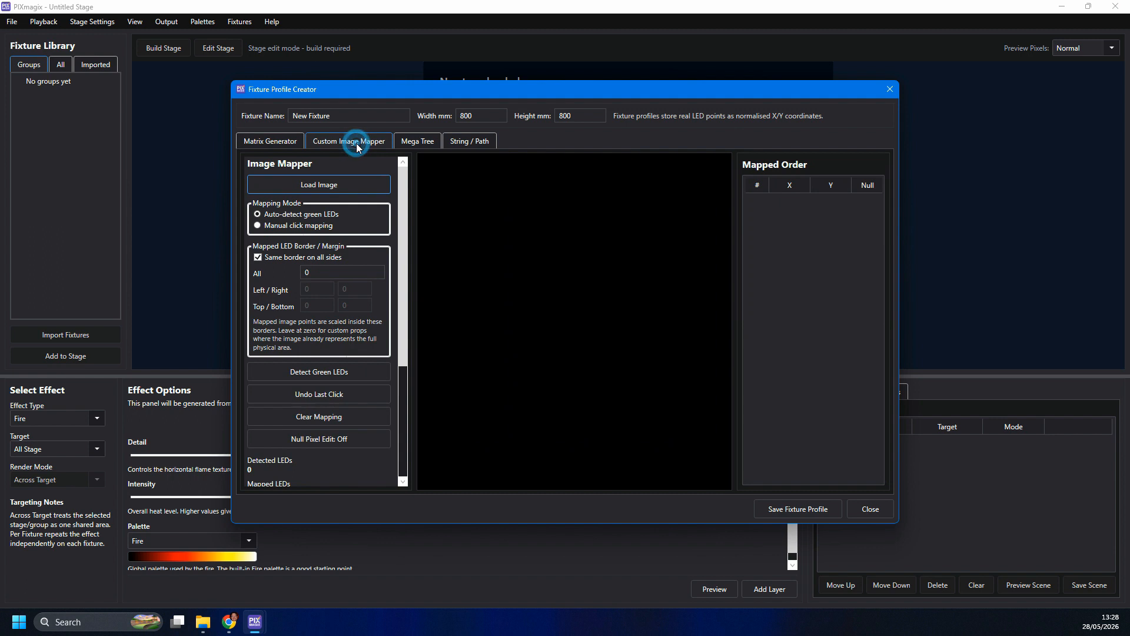
pyautogui.click(339, 184)
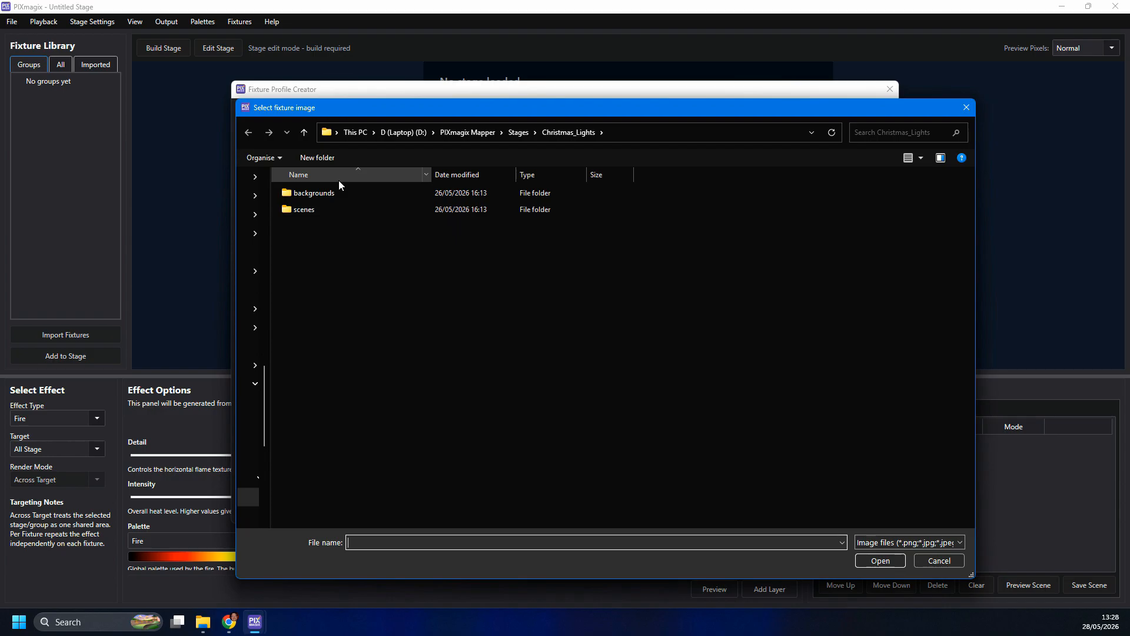
pyautogui.click(451, 132)
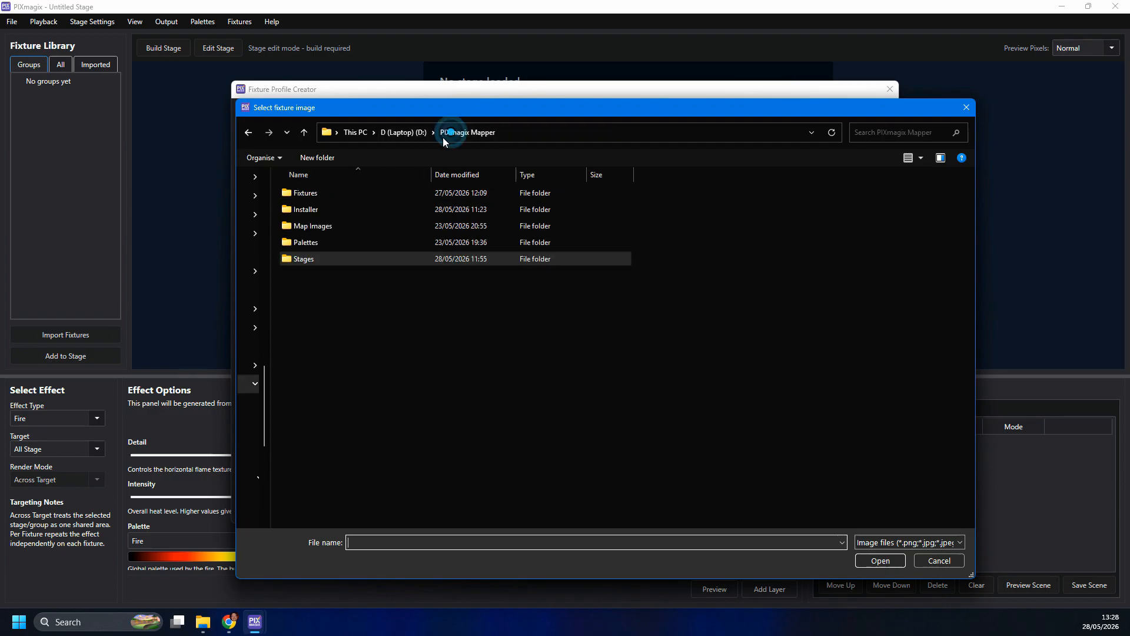
pyautogui.doubleClick(335, 224)
pyautogui.doubleClick(563, 200)
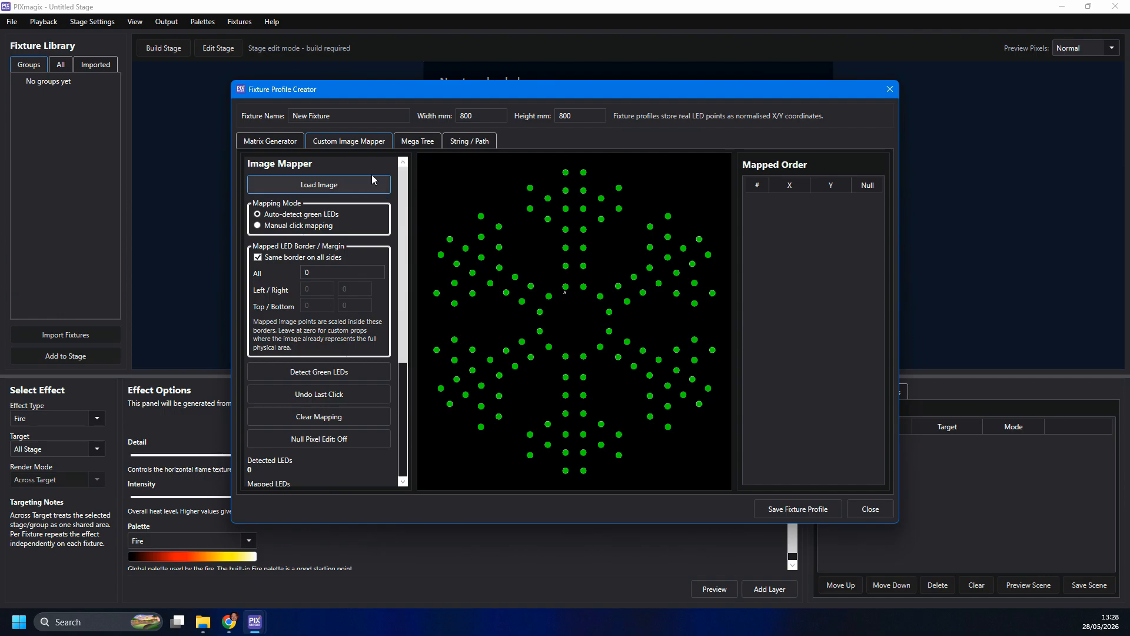
# - Preview a 360° full mega tree with 16 drops of 50 pixels, and check the String / Path settings before closing the profile creator
pyautogui.click(412, 143)
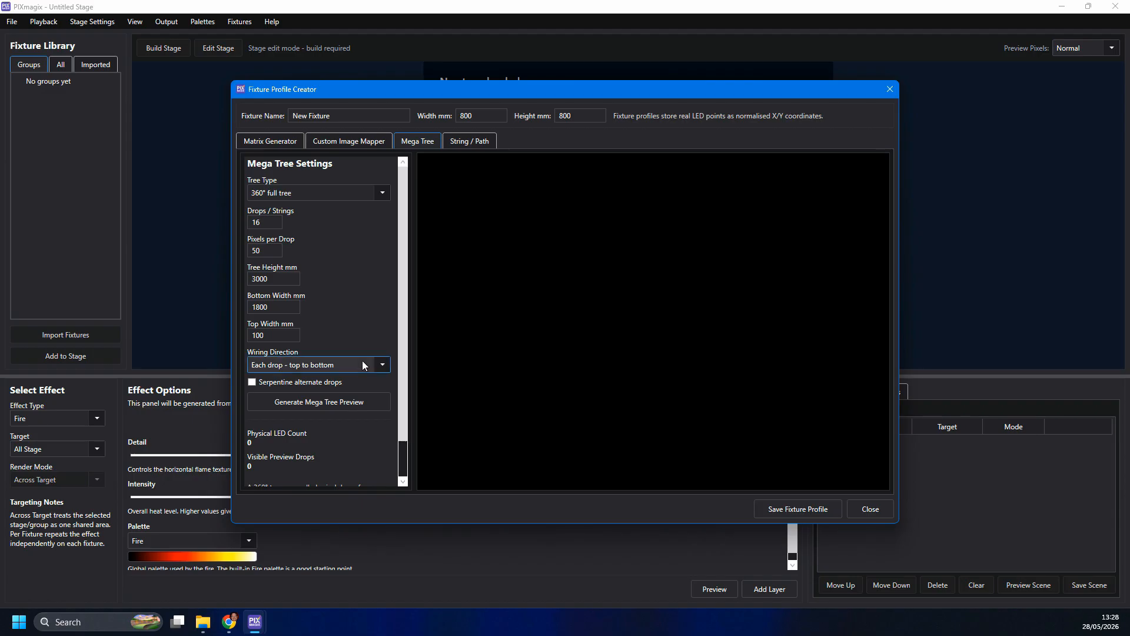
pyautogui.click(308, 406)
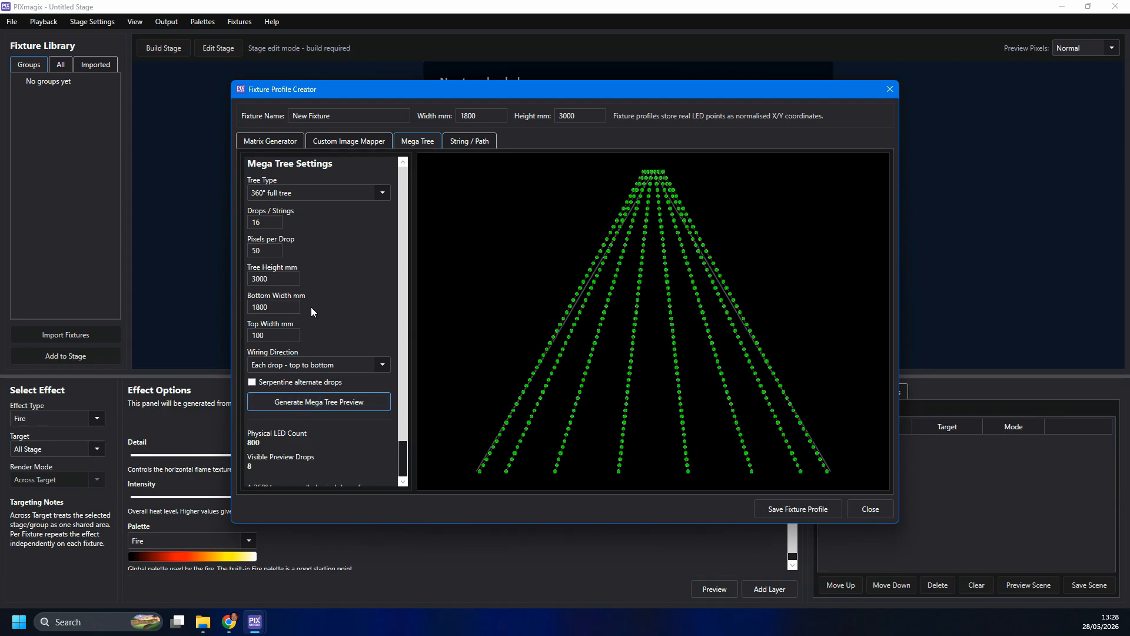
pyautogui.click(466, 143)
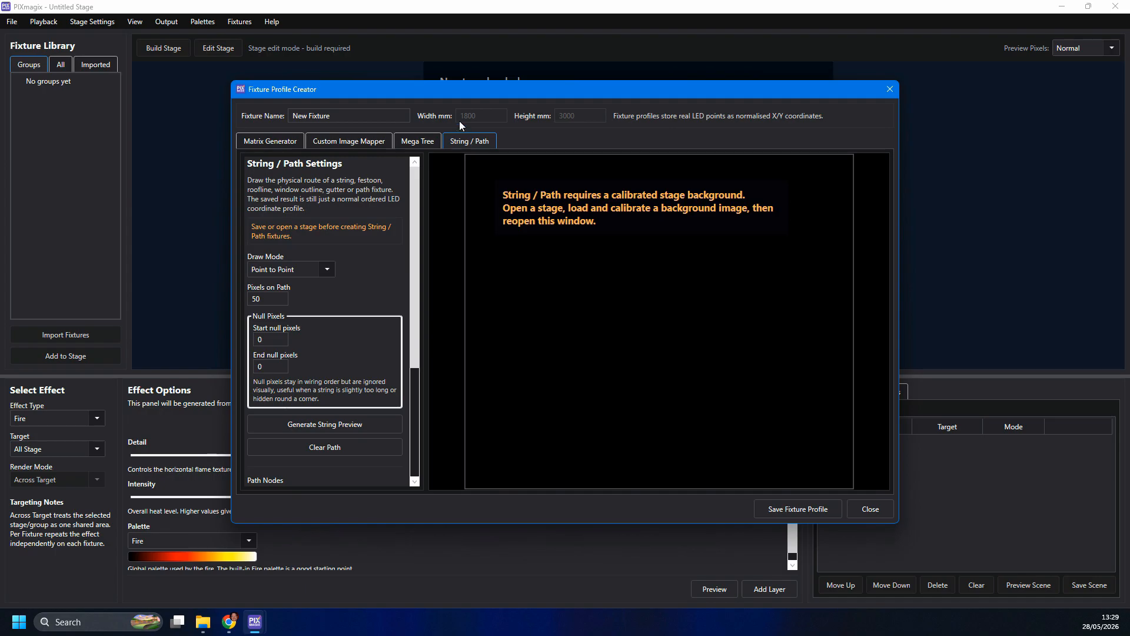
pyautogui.click(303, 116)
pyautogui.click(867, 510)
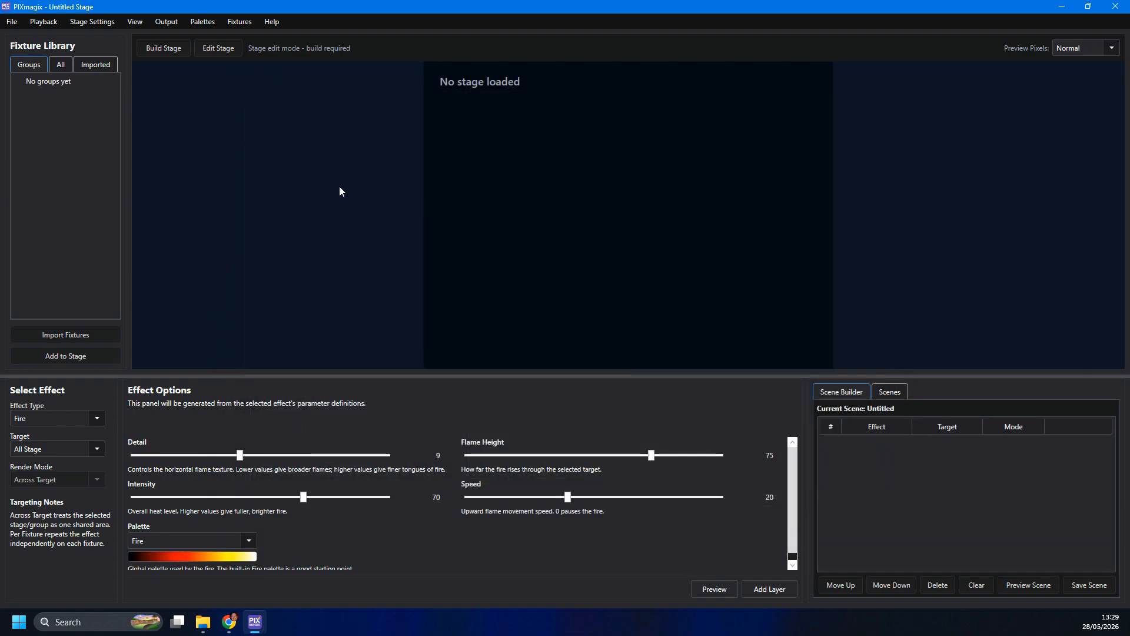
# - Look through the global colour palettes in the Palette Manager and close it
pyautogui.click(201, 23)
pyautogui.click(216, 40)
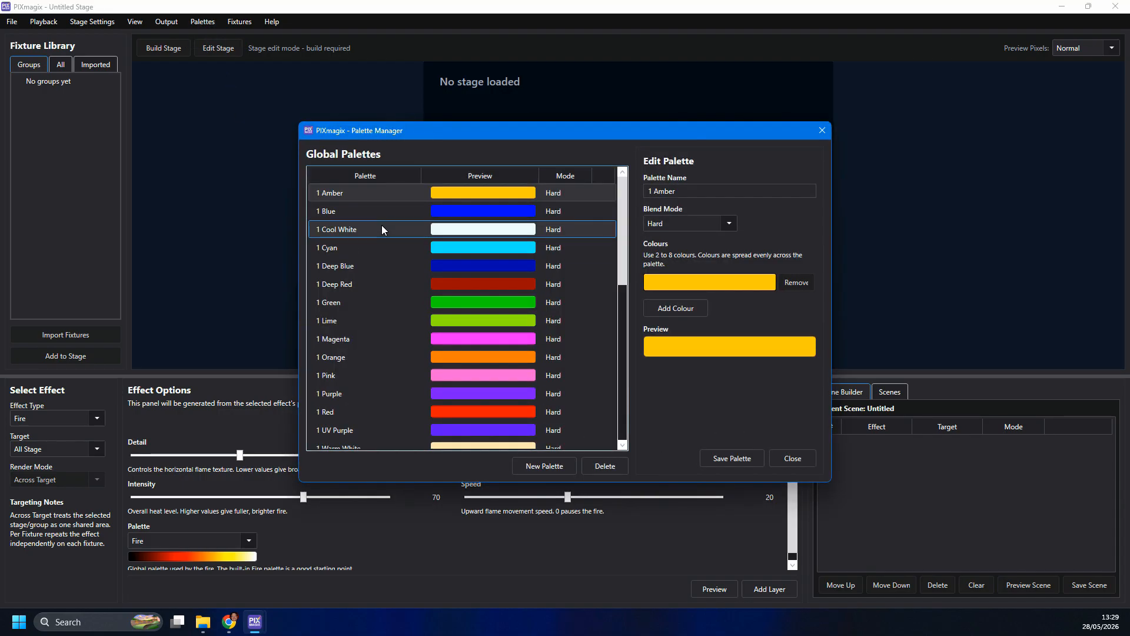
pyautogui.scroll(-7, 476, 295)
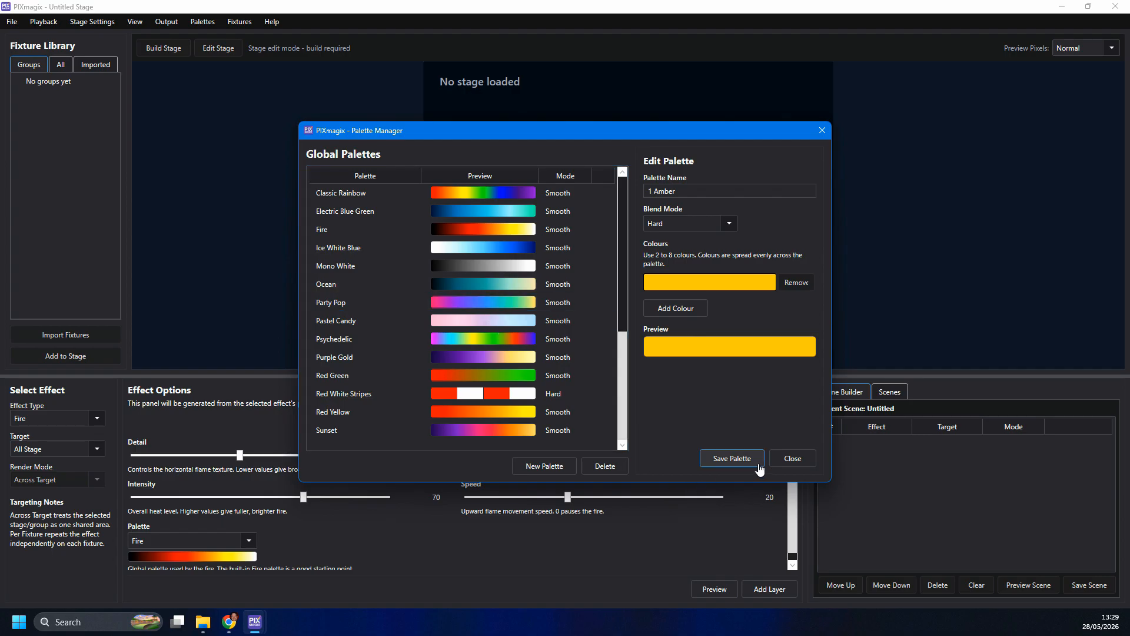
pyautogui.click(788, 458)
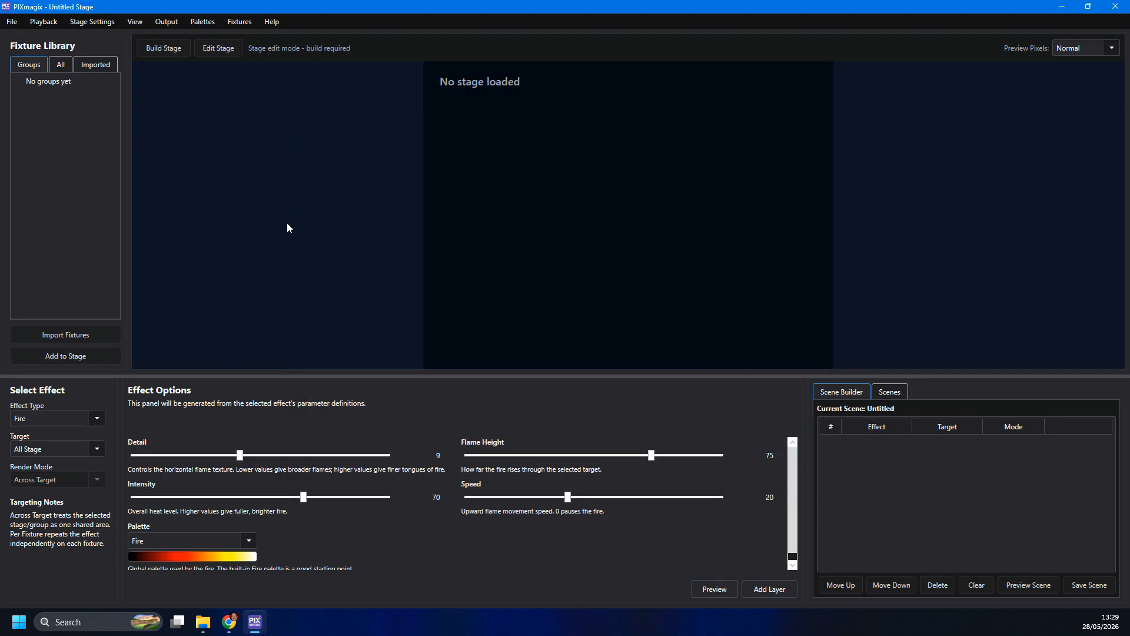
# - Create a stage named My Stage, 4000 mm wide and 3000 mm high with ArtNet output, overwriting the existing project file
pyautogui.click(11, 23)
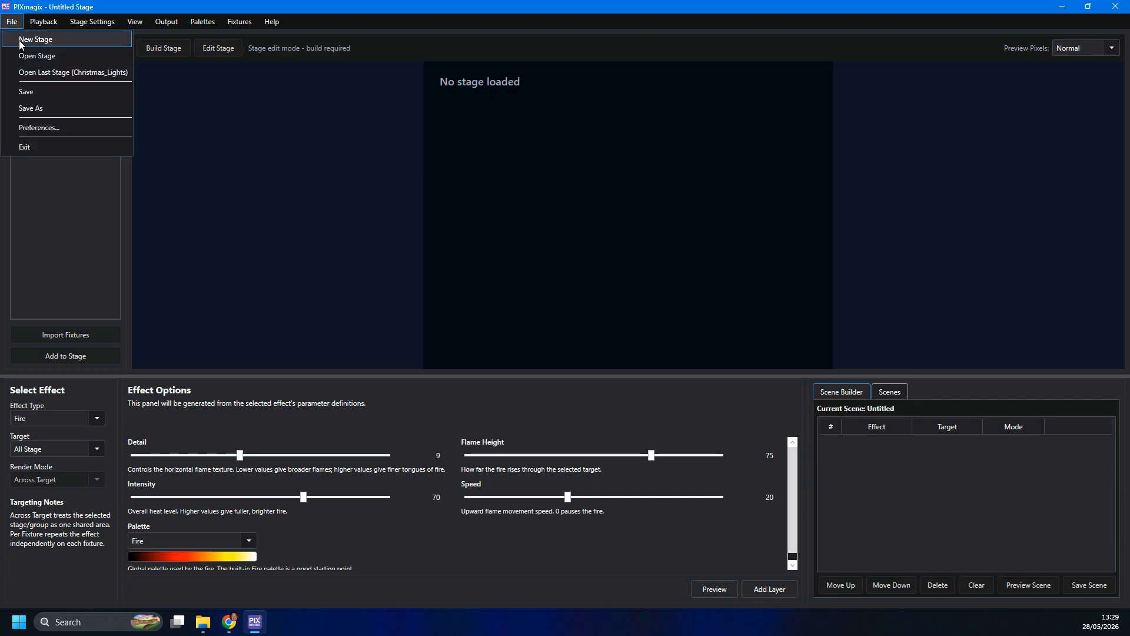
pyautogui.click(27, 39)
pyautogui.tripleClick(596, 247)
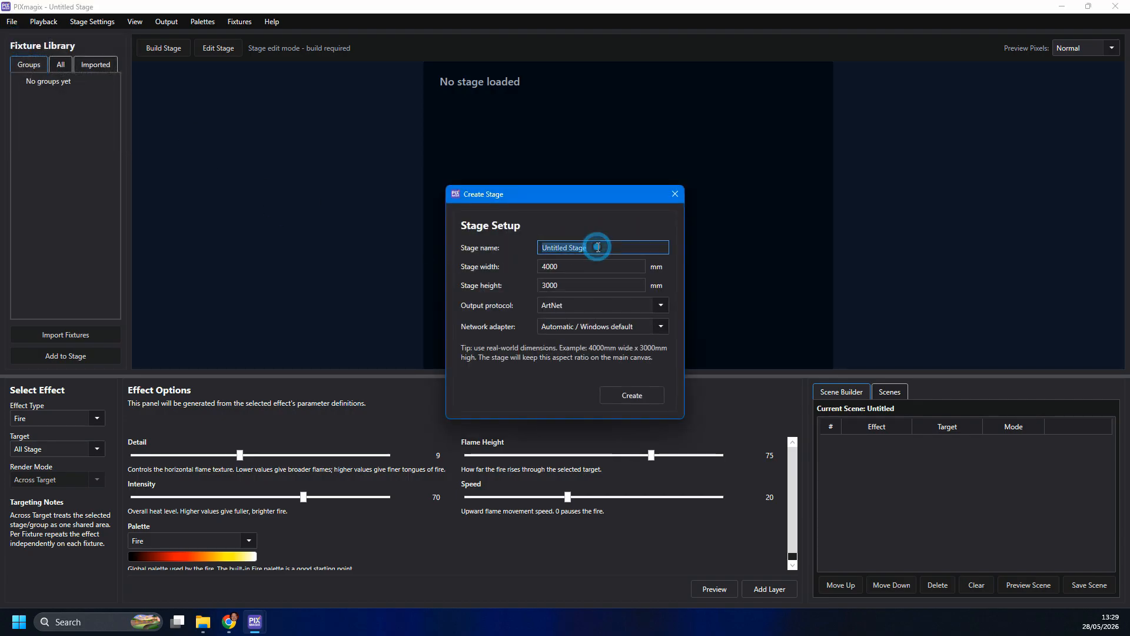
pyautogui.write('My Stage')
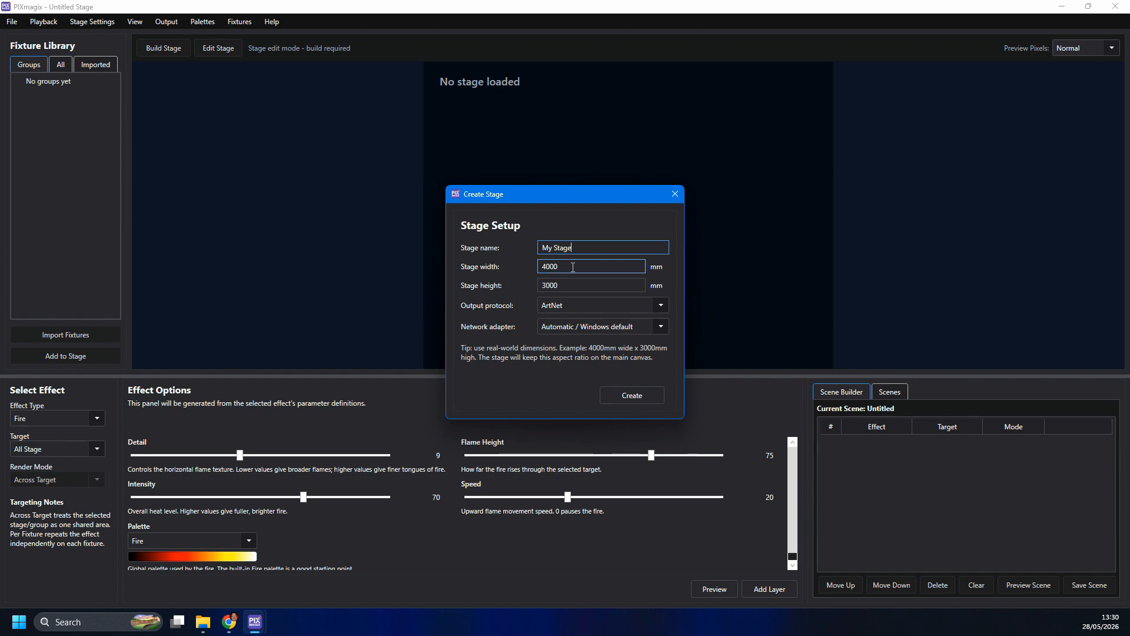
pyautogui.click(574, 306)
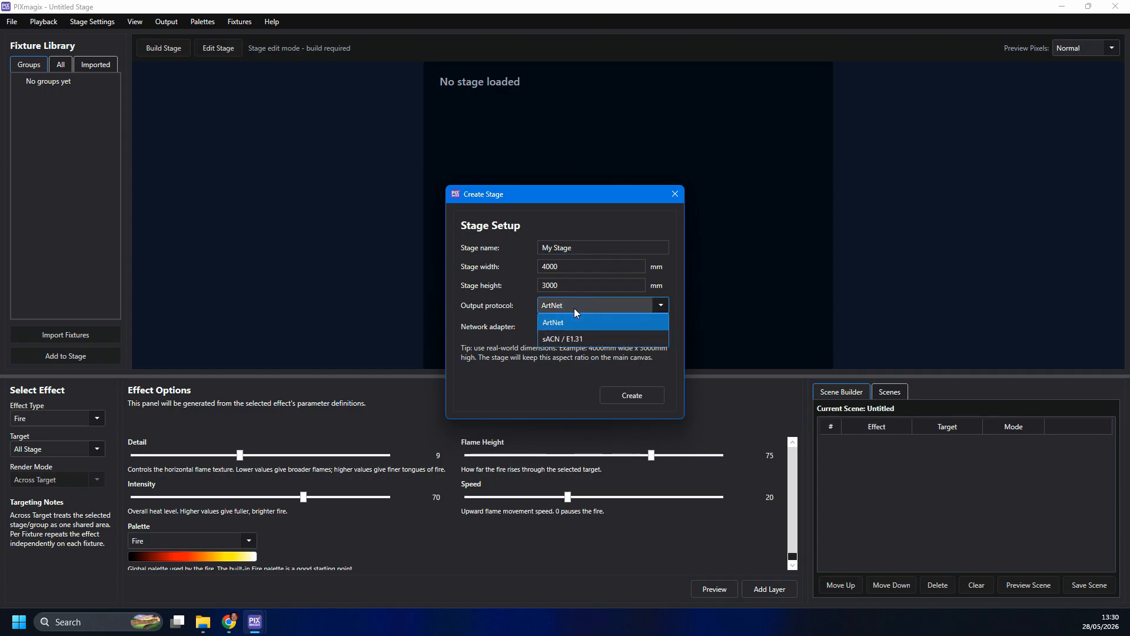
pyautogui.click(522, 309)
pyautogui.click(640, 402)
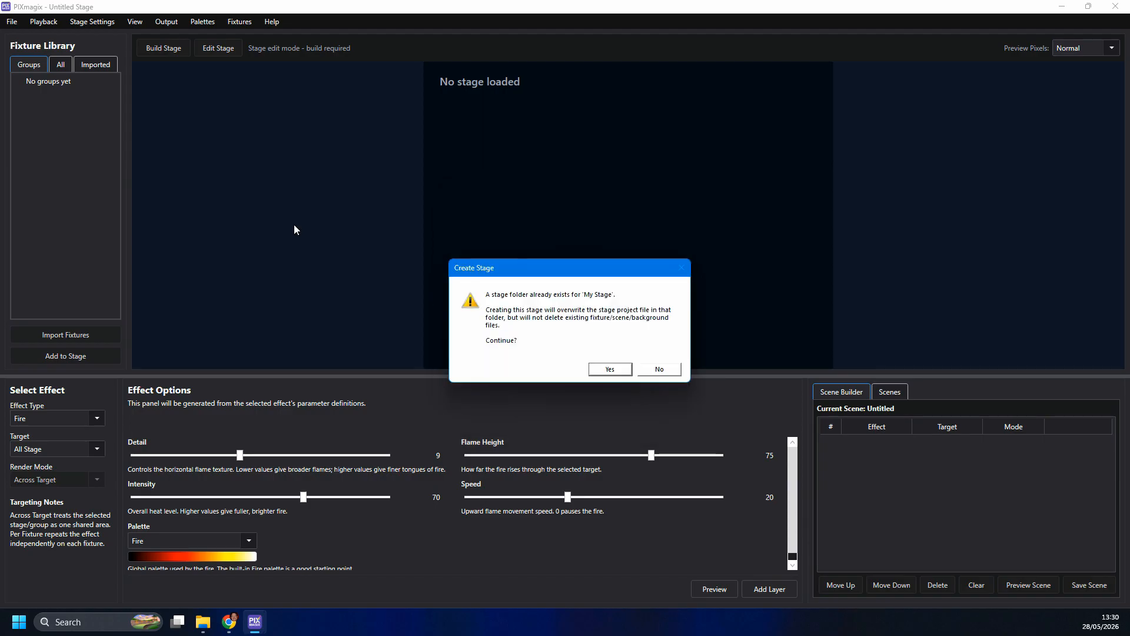
pyautogui.click(611, 369)
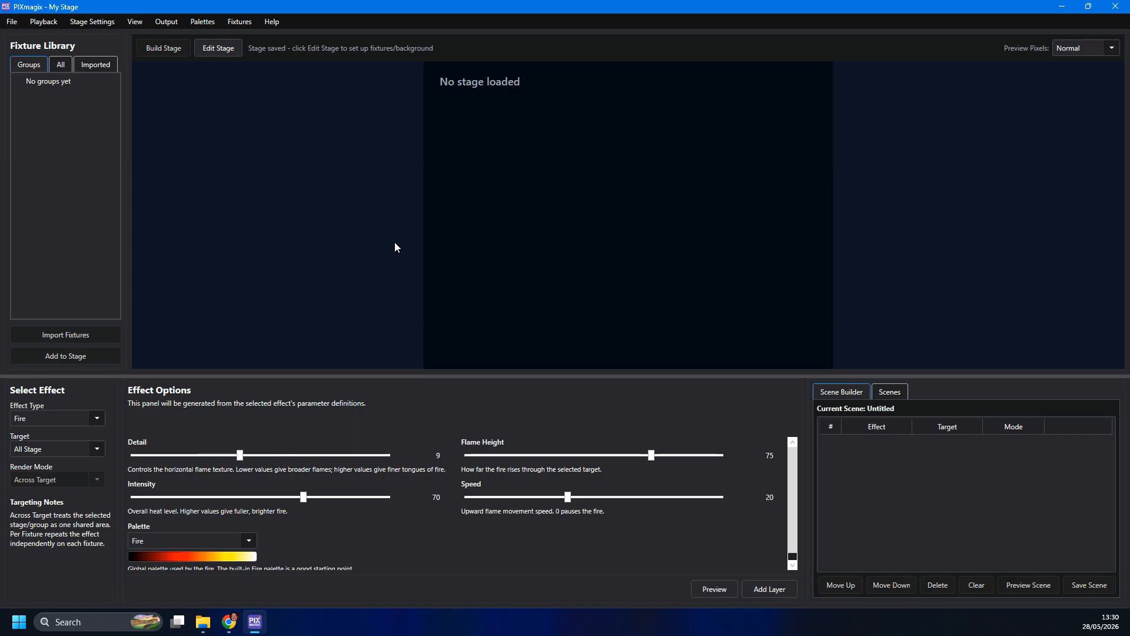
# - Put the stage in edit mode and import the Matrix 10x10 fixture profile into it
pyautogui.click(220, 47)
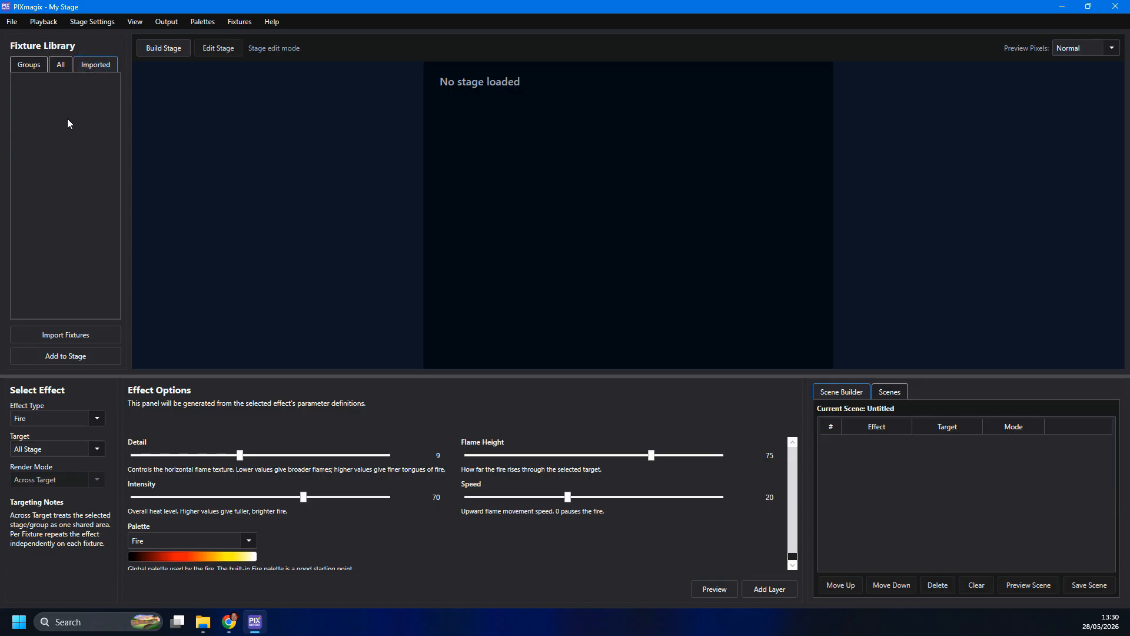
pyautogui.click(89, 335)
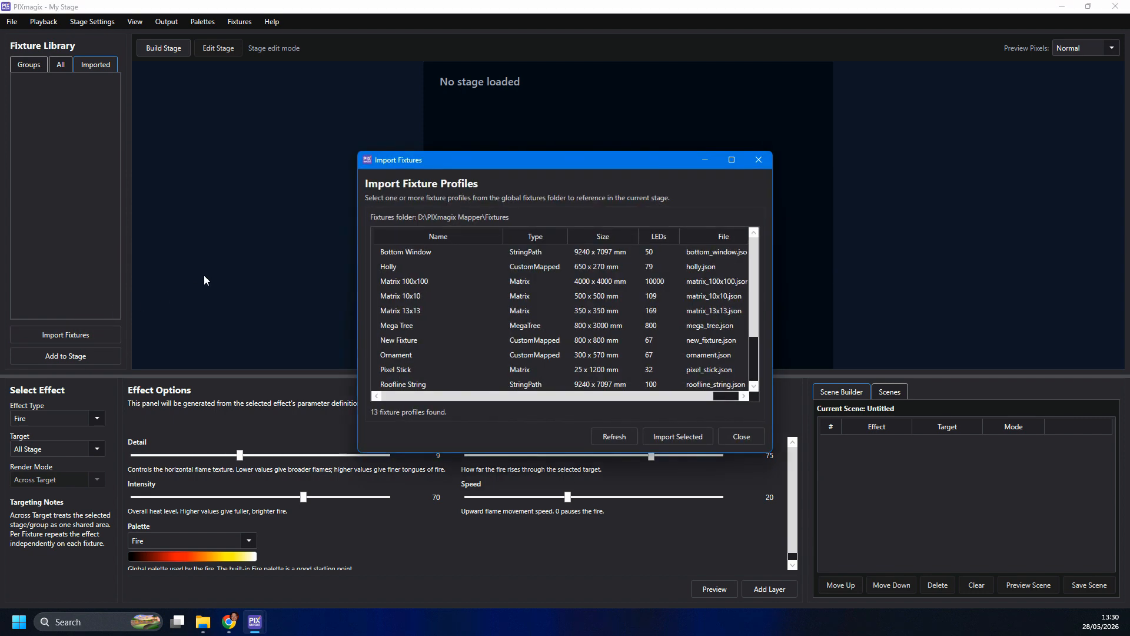
pyautogui.click(398, 296)
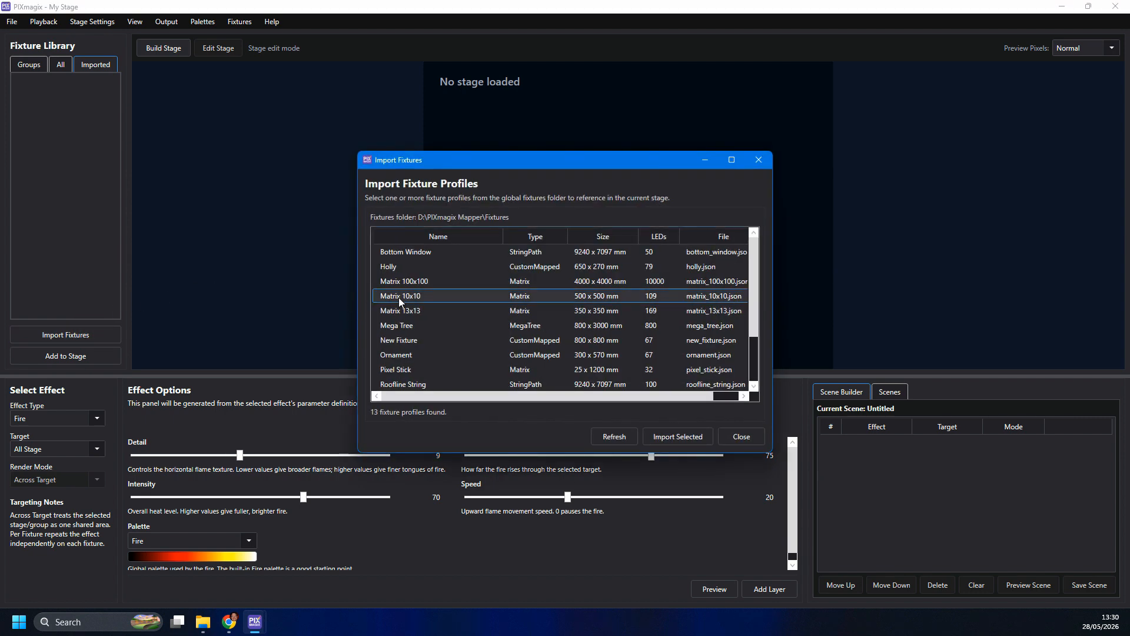
pyautogui.click(676, 436)
pyautogui.click(741, 437)
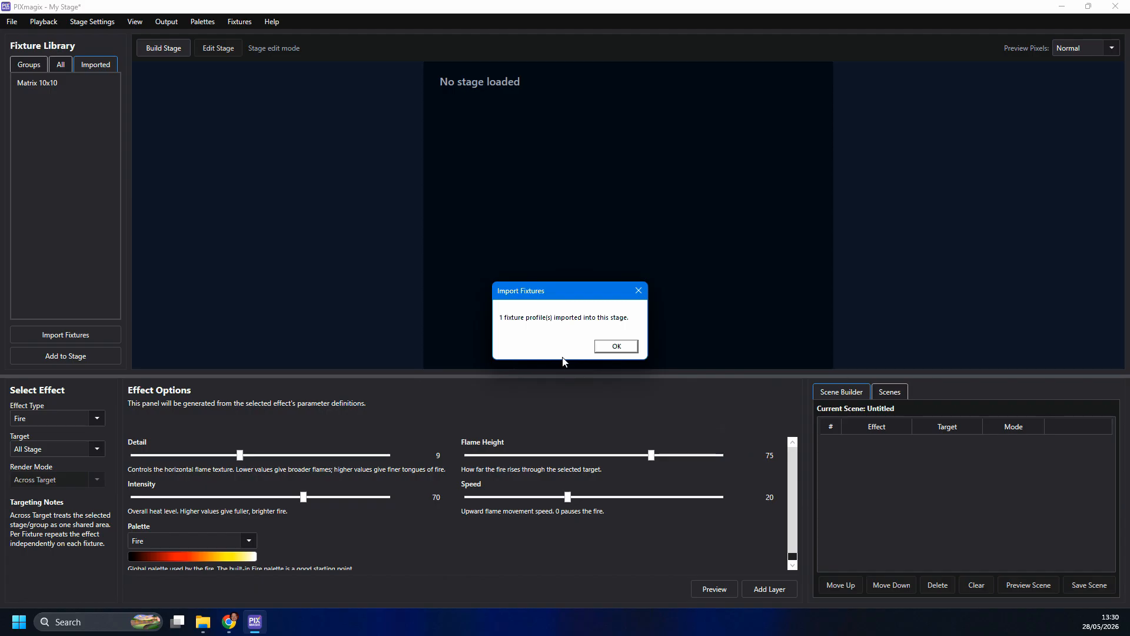
pyautogui.click(616, 352)
# - Add the Matrix 10x10 fixture to the stage and move its centre to about X 1242 mm, Y 857 mm, with 0° rotation
pyautogui.click(47, 85)
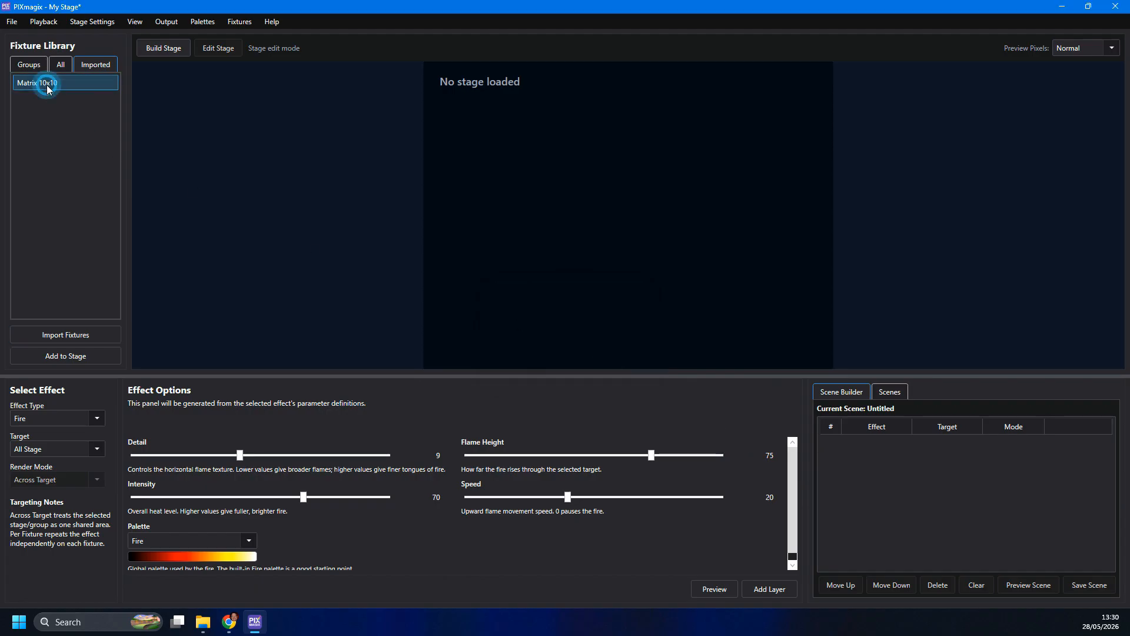
pyautogui.click(70, 355)
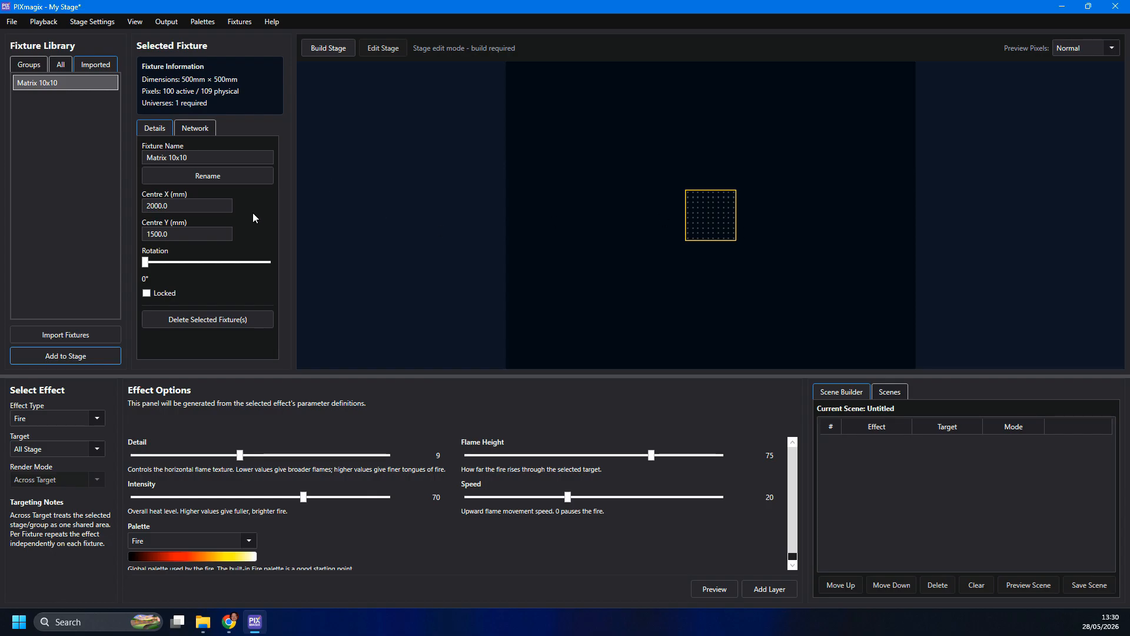
pyautogui.moveTo(147, 266)
pyautogui.mouseDown()
pyautogui.moveTo(161, 263)
pyautogui.moveTo(136, 263)
pyautogui.mouseUp()
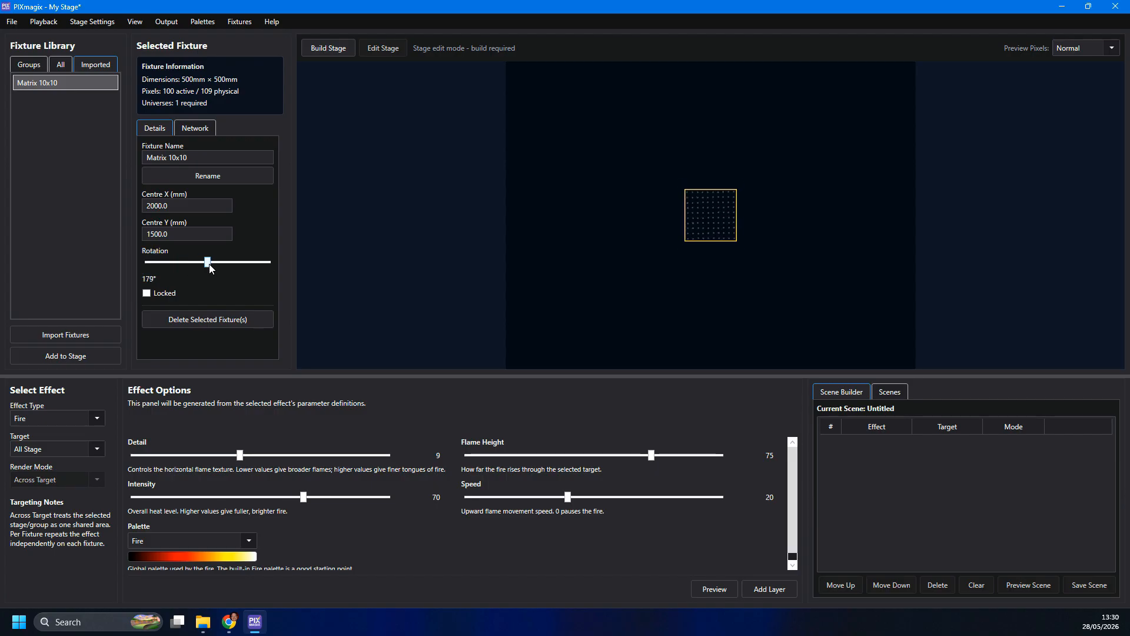
pyautogui.click(693, 213)
pyautogui.moveTo(693, 213); pyautogui.dragTo(616, 147)
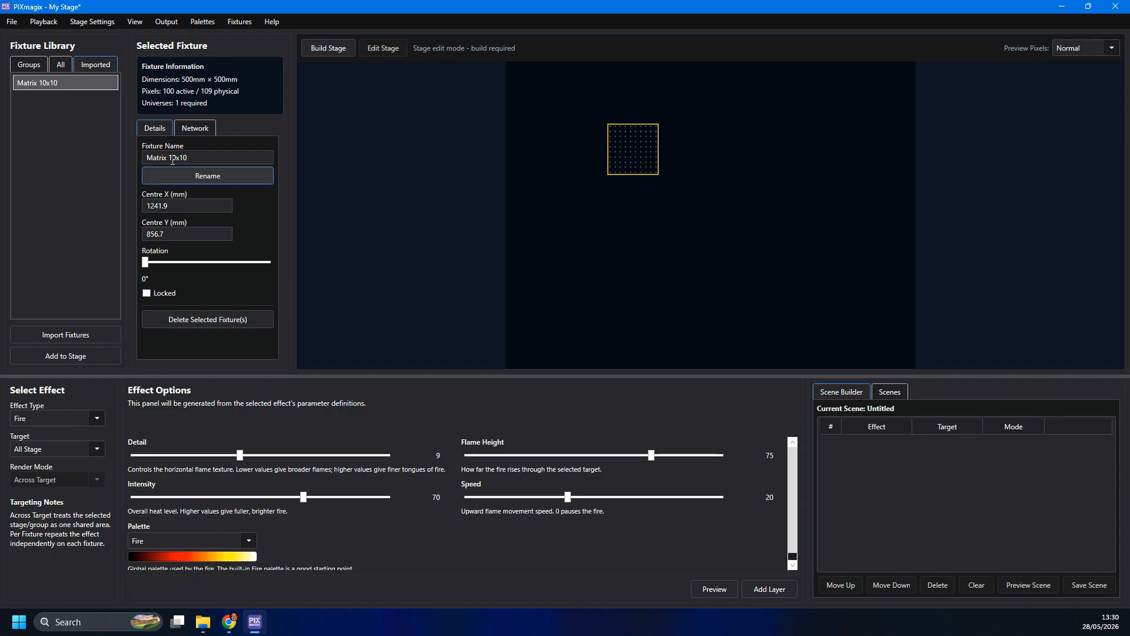
# - Review the matrix fixture's network settings and build the stage, continuing past the output patch validation
pyautogui.click(194, 129)
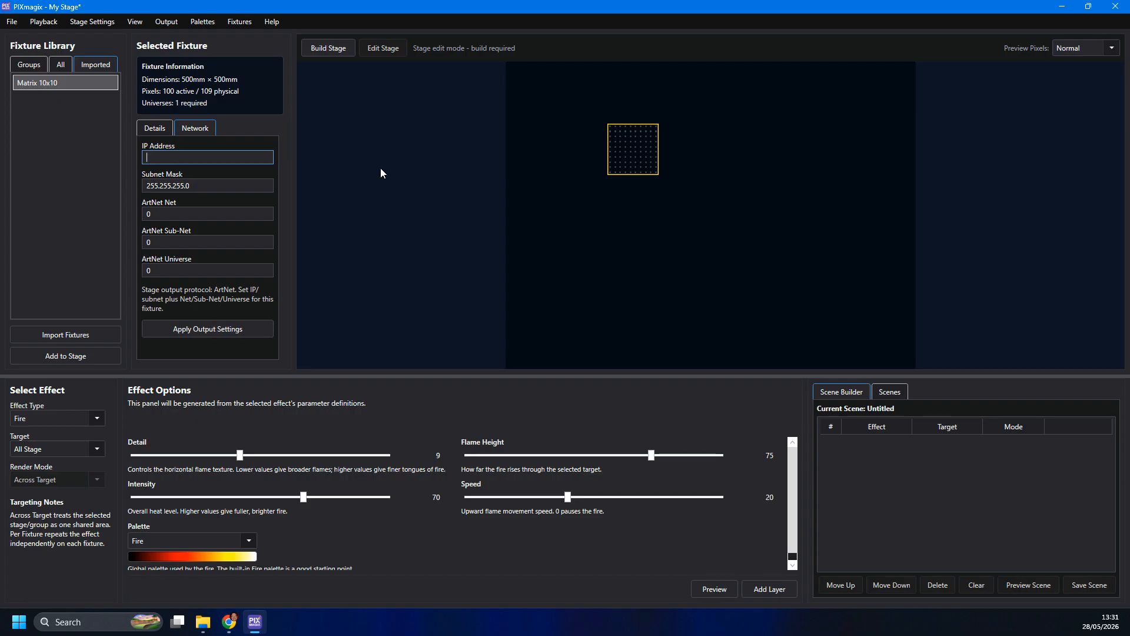
pyautogui.click(336, 53)
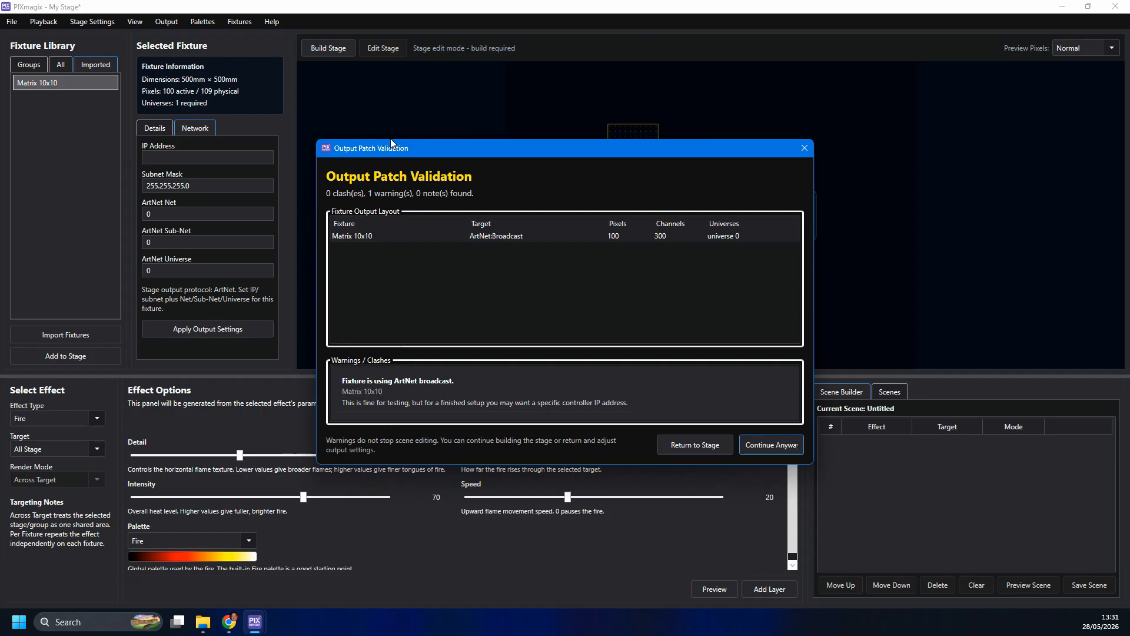
pyautogui.click(766, 449)
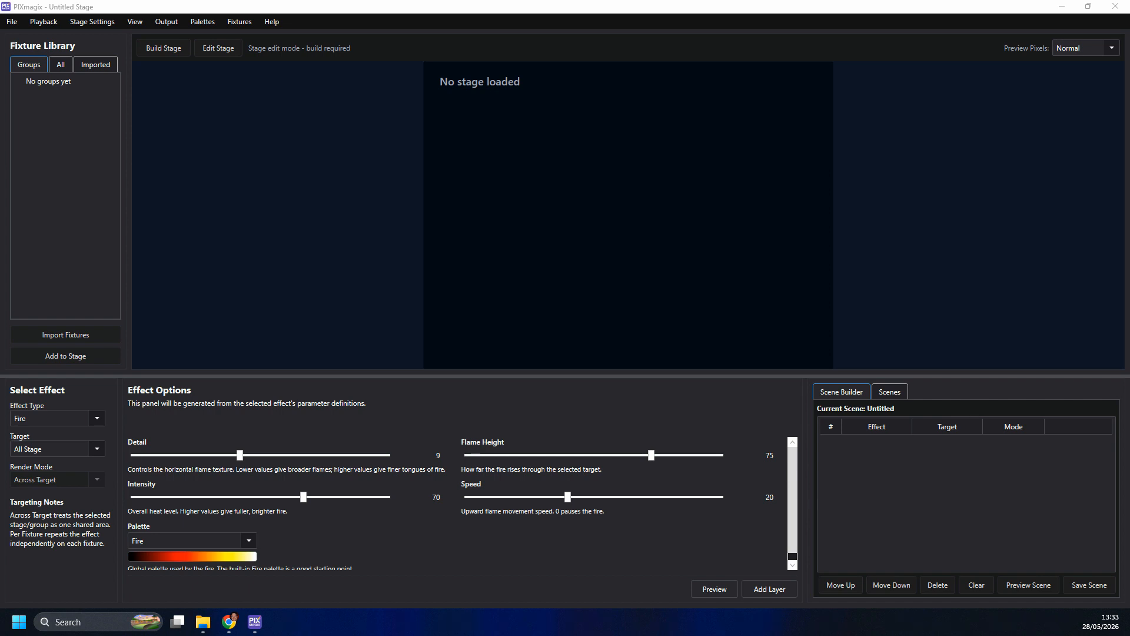
# - Open the existing stage project file project.pix from the DJ_Setup folder
pyautogui.click(12, 22)
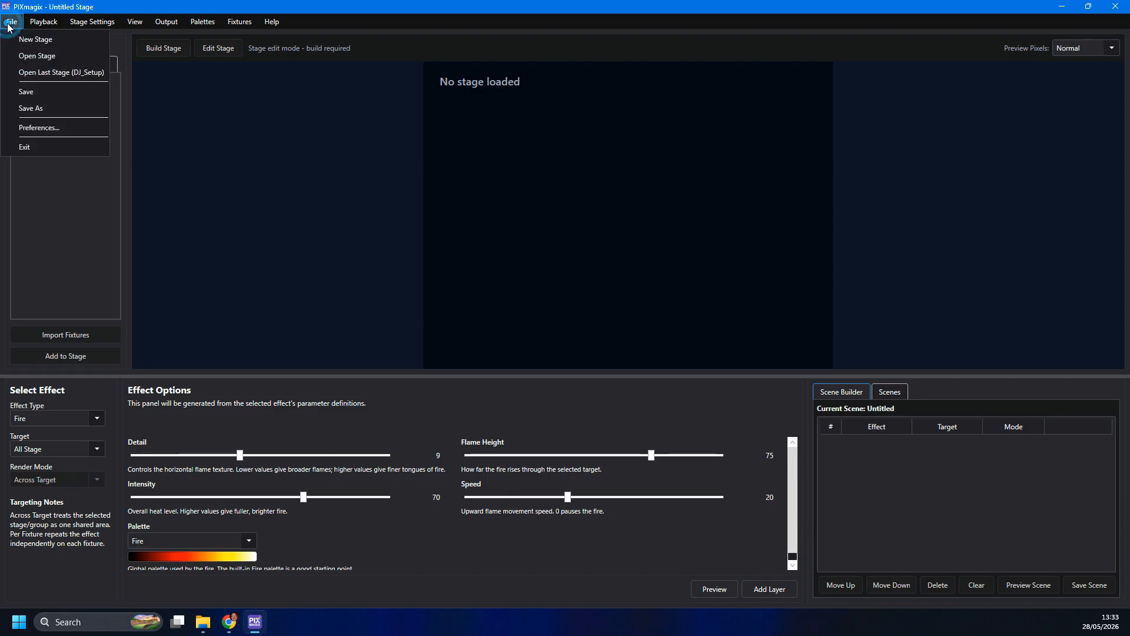
pyautogui.click(26, 56)
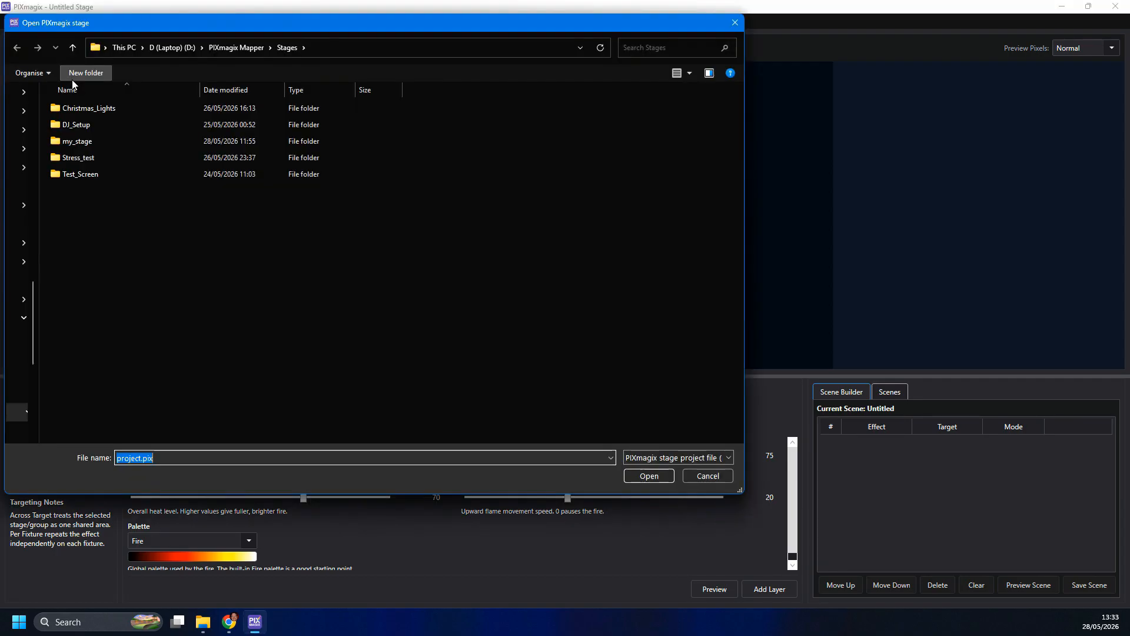
pyautogui.doubleClick(75, 124)
pyautogui.click(81, 141)
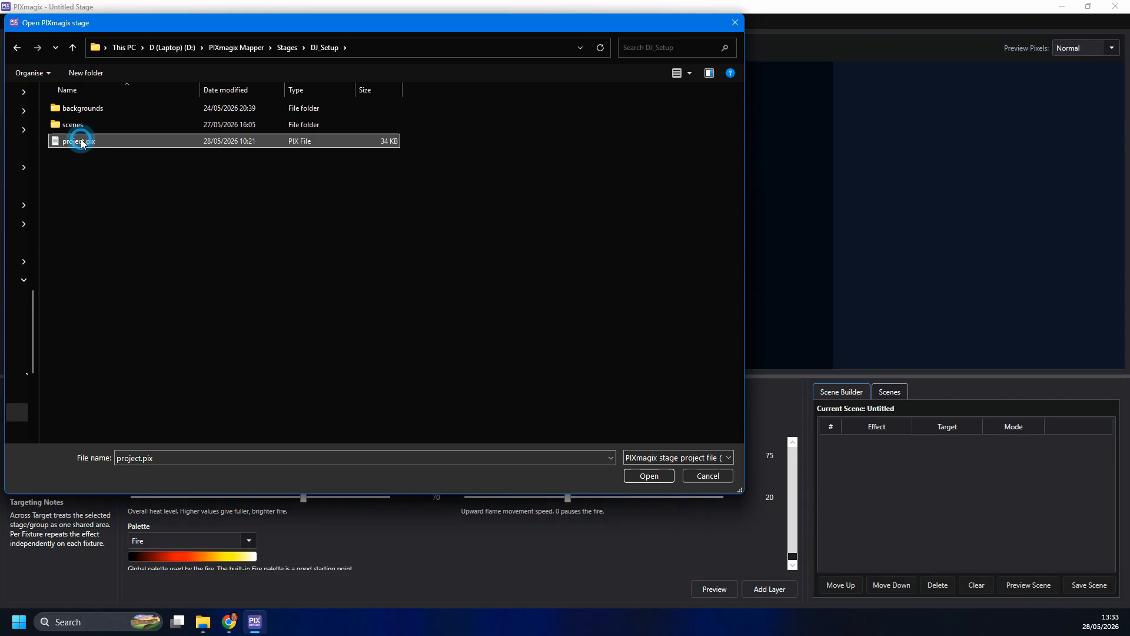
pyautogui.click(662, 476)
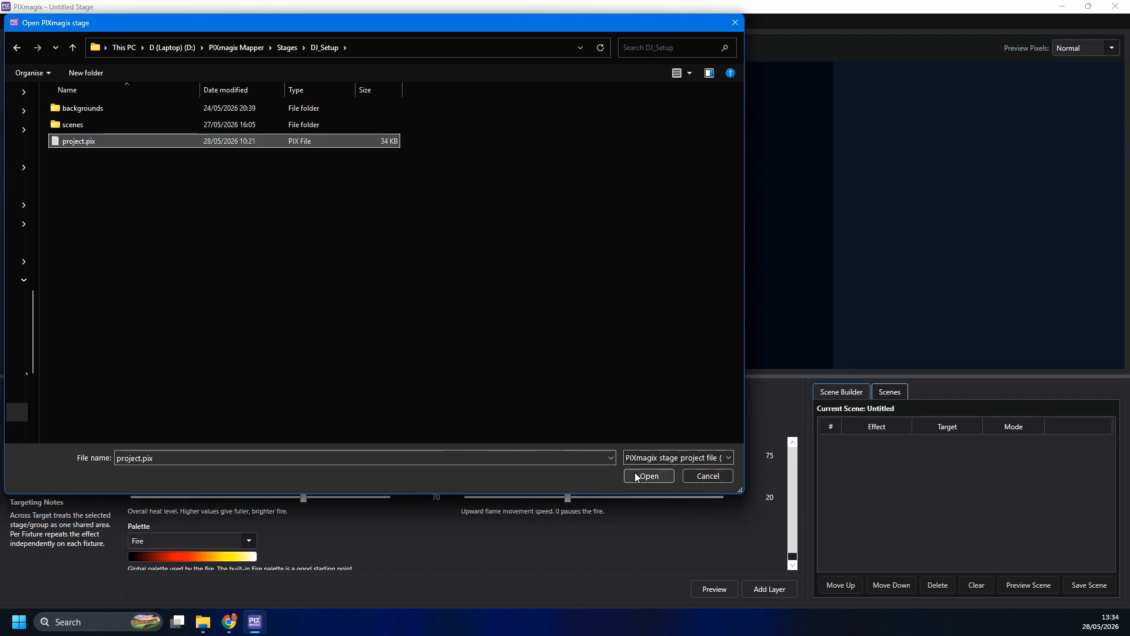
pyautogui.click(648, 476)
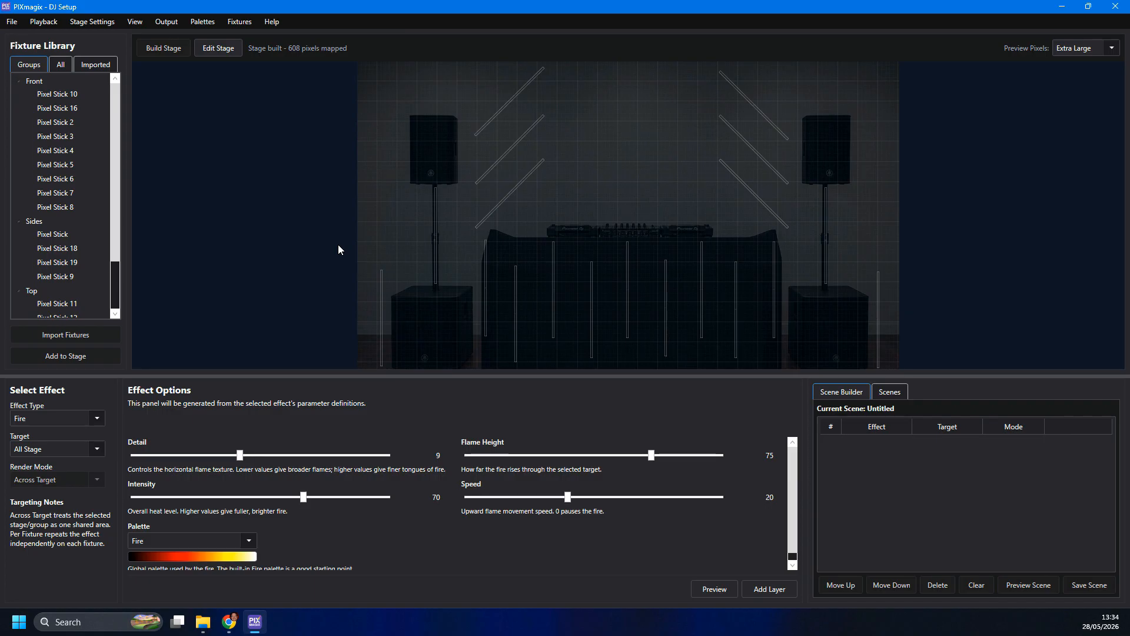
# - Examine the stage's imported fixture profiles, its full fixture list and the Front, Sides and Top groups
pyautogui.click(107, 65)
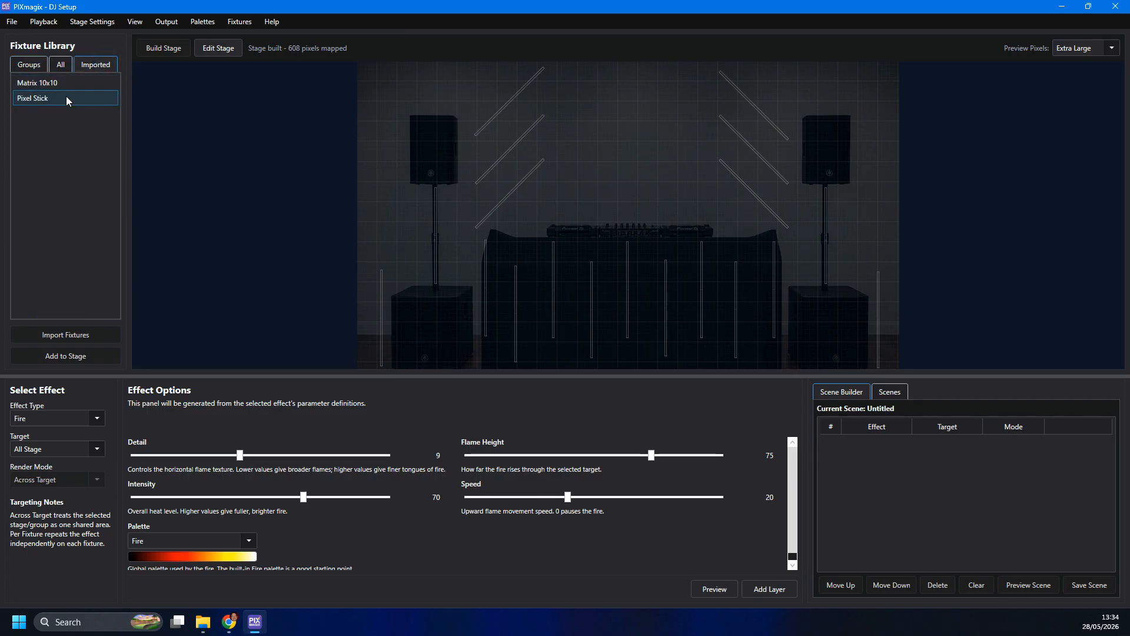
pyautogui.click(61, 67)
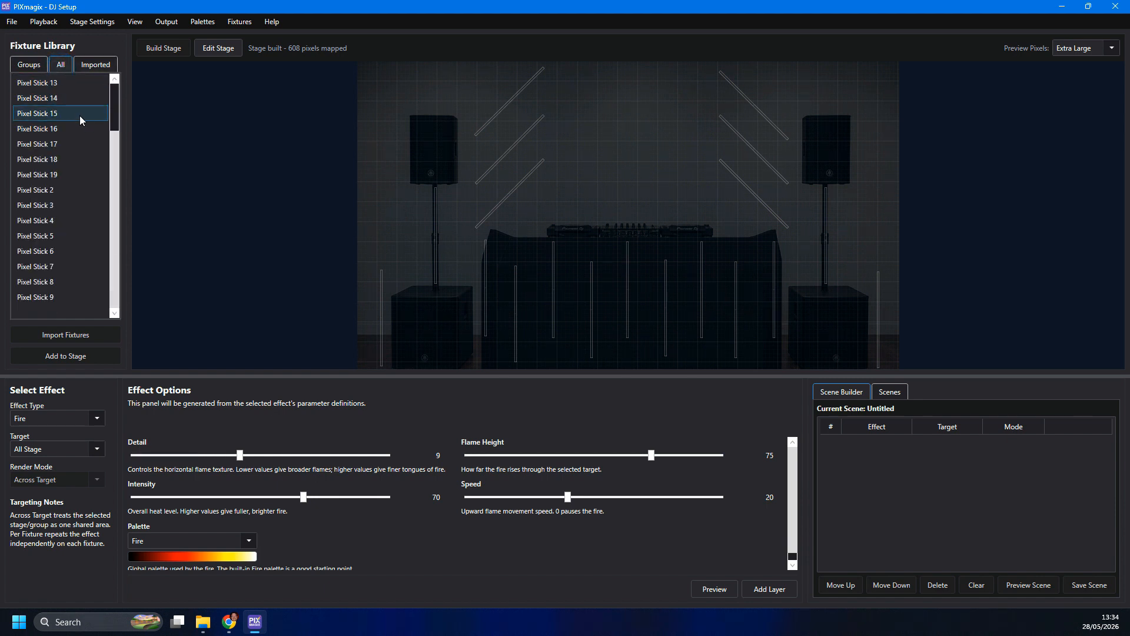
pyautogui.click(28, 64)
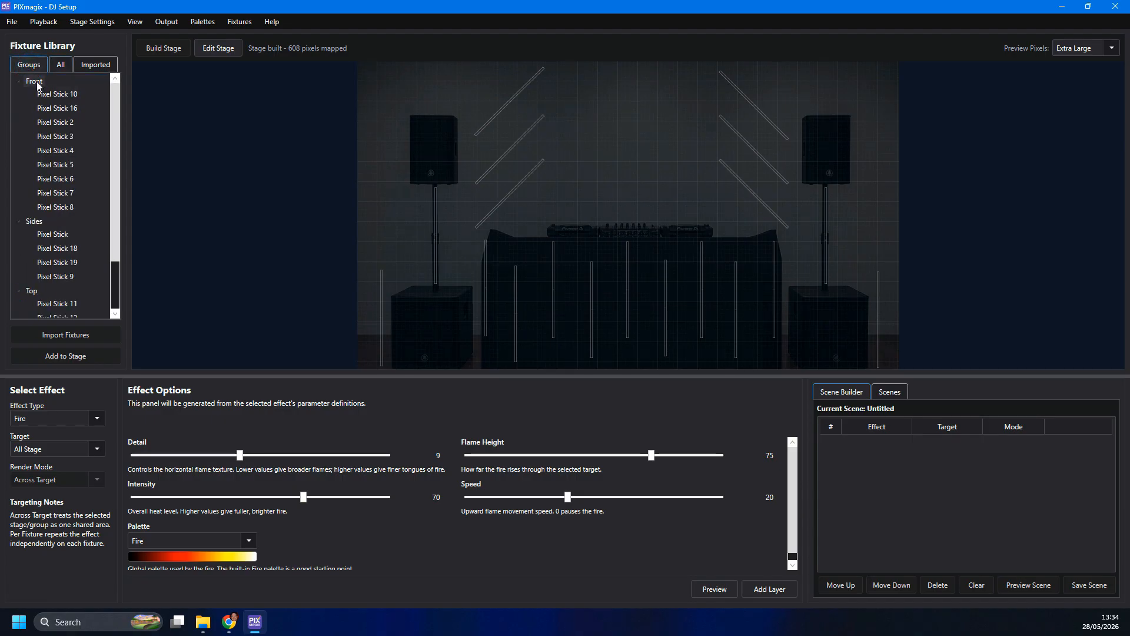
pyautogui.click(37, 83)
pyautogui.click(37, 222)
pyautogui.click(31, 290)
# - Choose the Palette Fill effect for the whole stage and start its preview
pyautogui.click(50, 418)
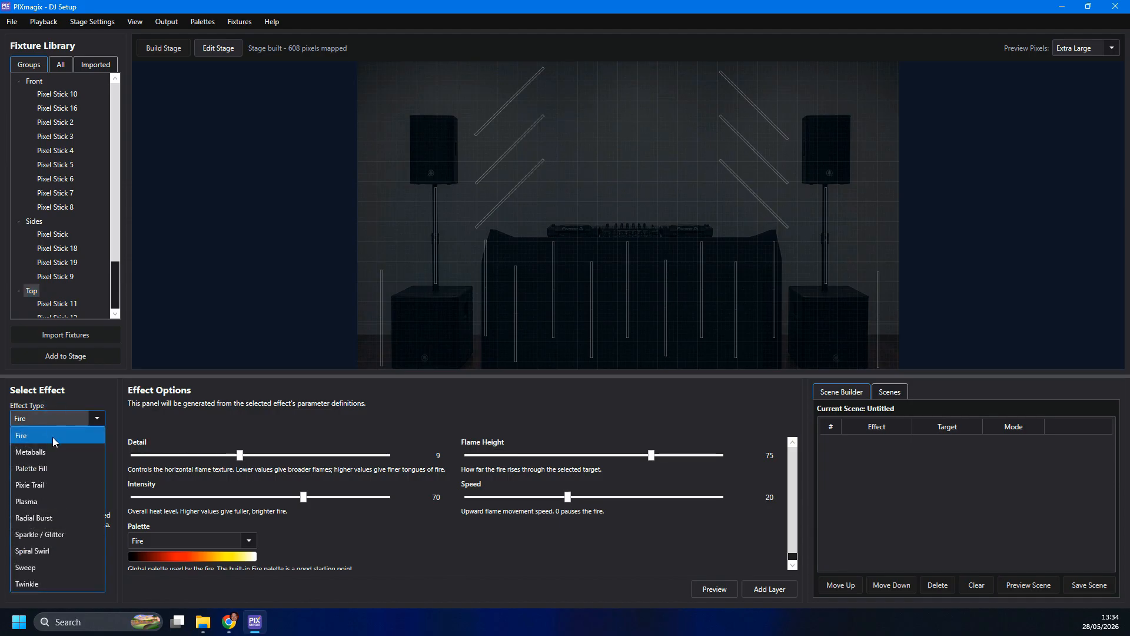
pyautogui.click(53, 468)
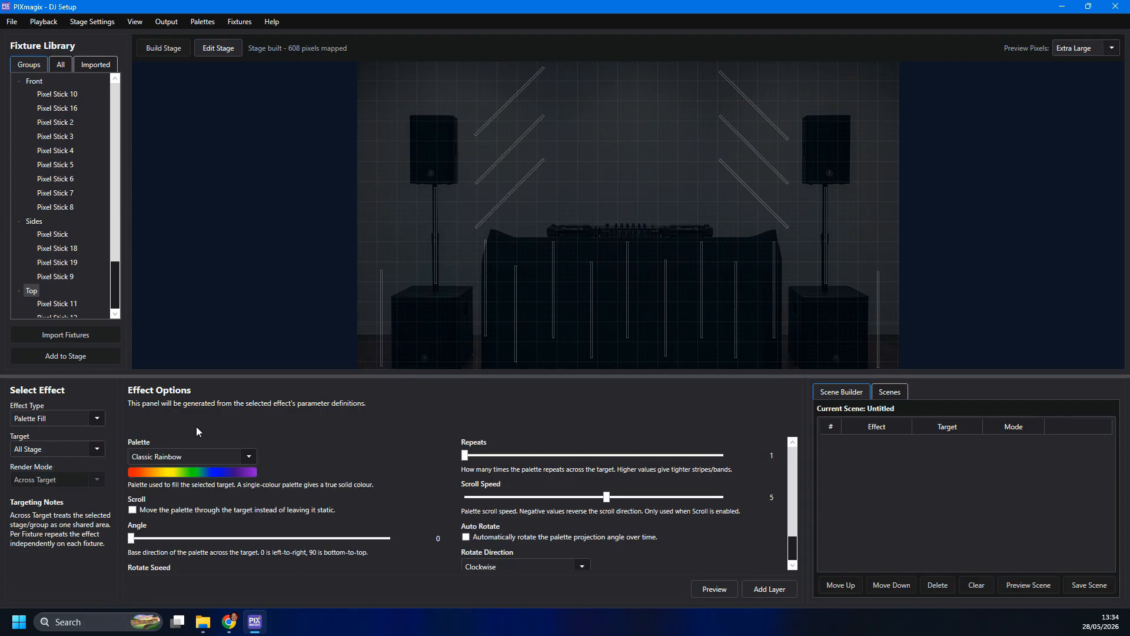
pyautogui.click(720, 590)
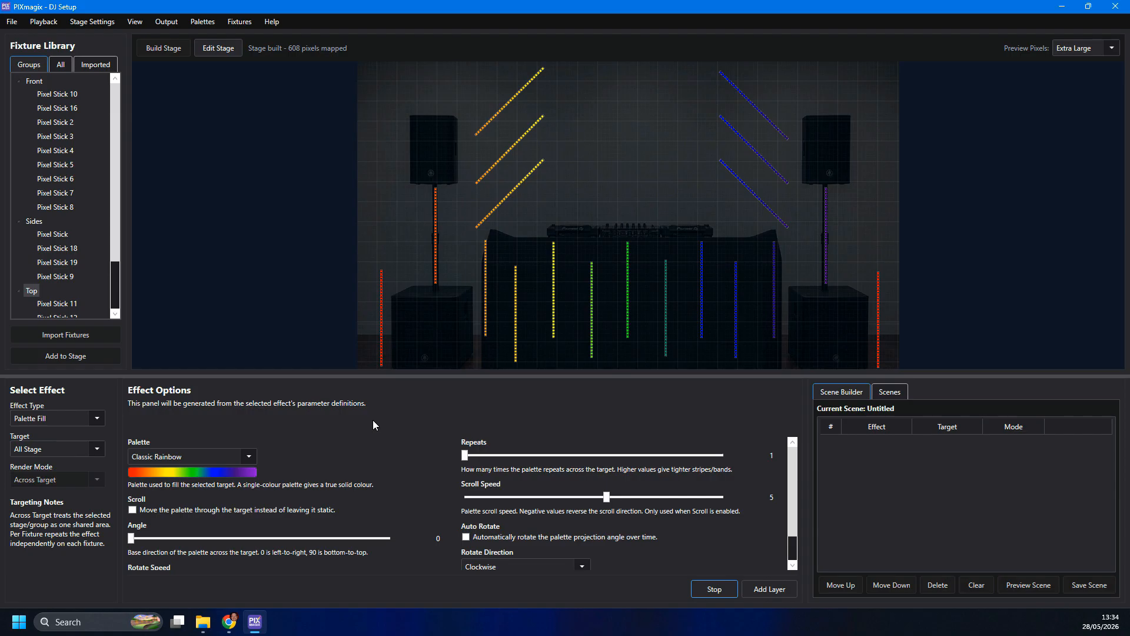
# - Give the Palette Fill effect the Red Green palette and enable both Scroll and Auto Rotate
pyautogui.click(249, 458)
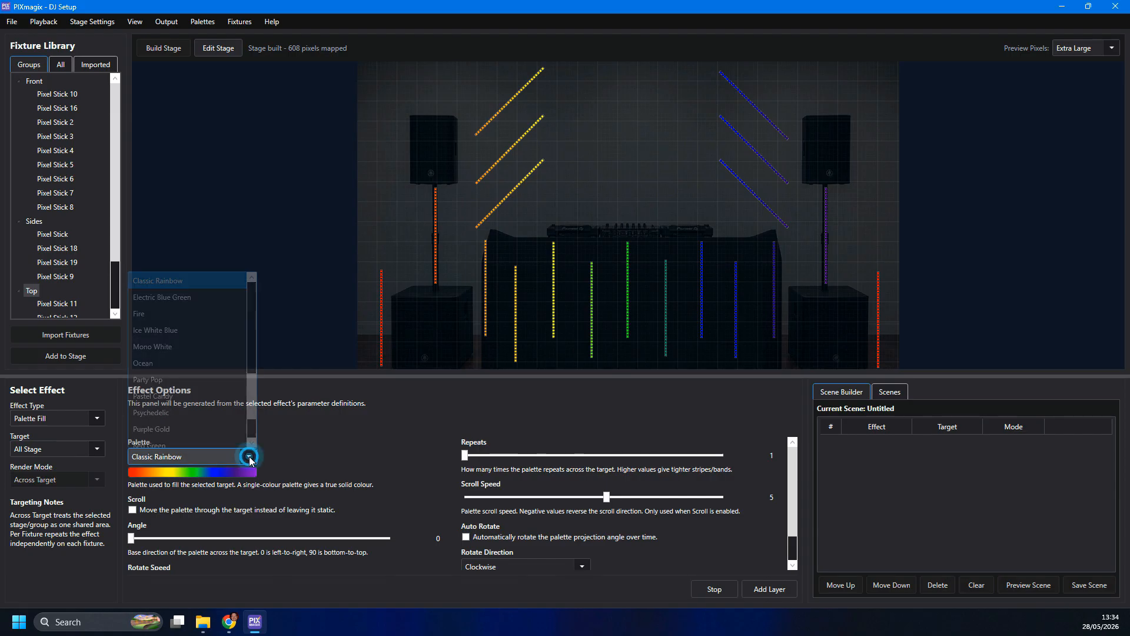
pyautogui.scroll(-1, 200, 372)
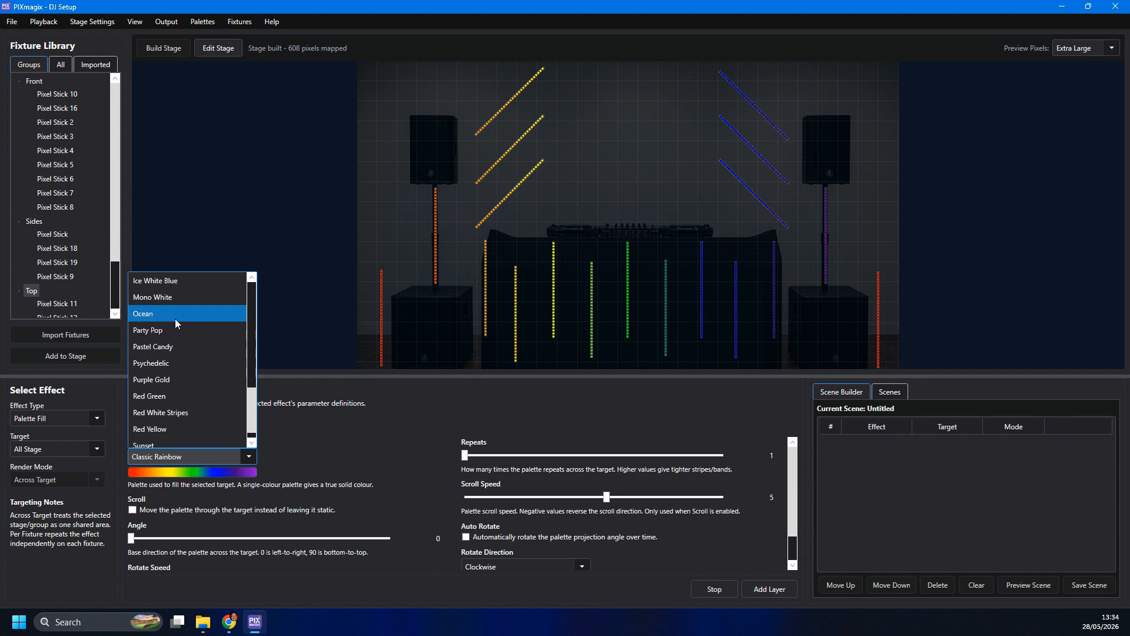
pyautogui.click(170, 398)
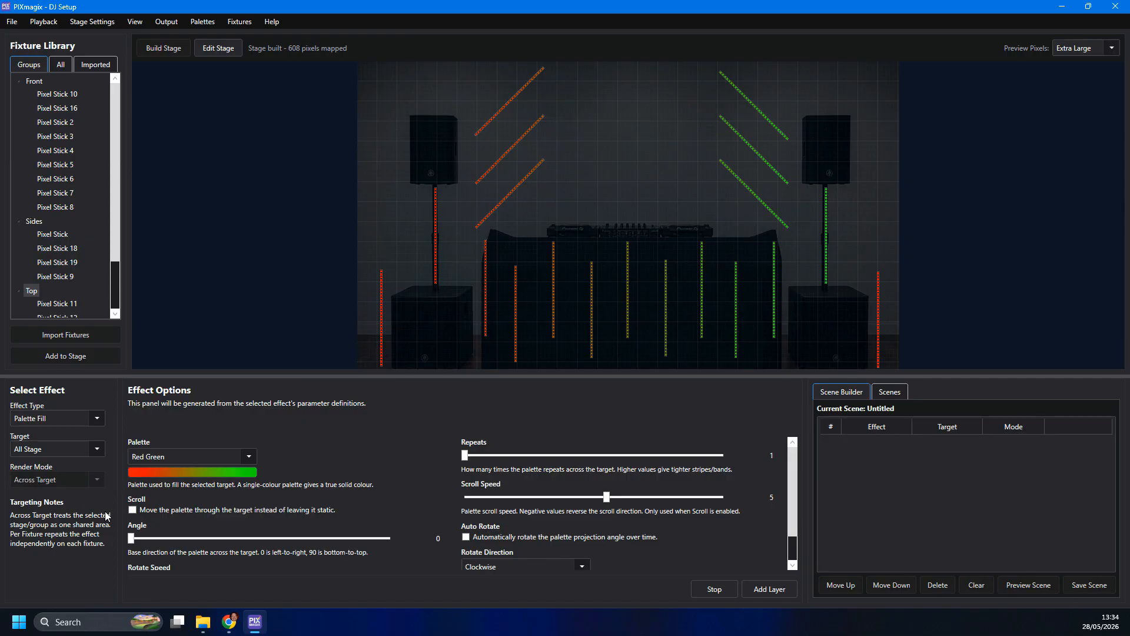
pyautogui.click(132, 511)
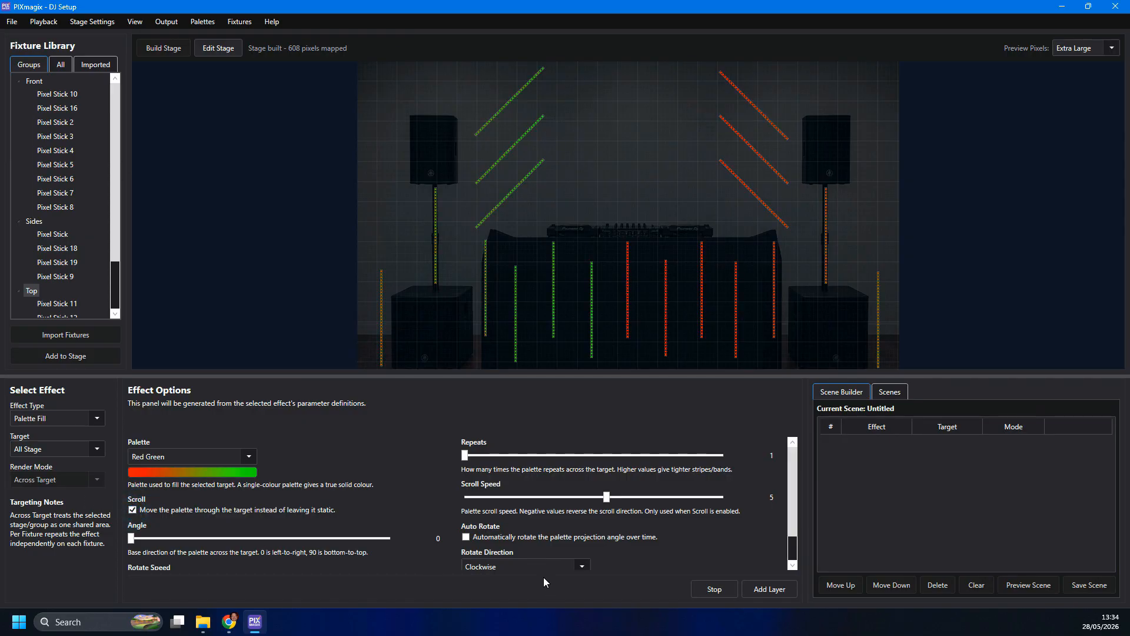
pyautogui.click(466, 537)
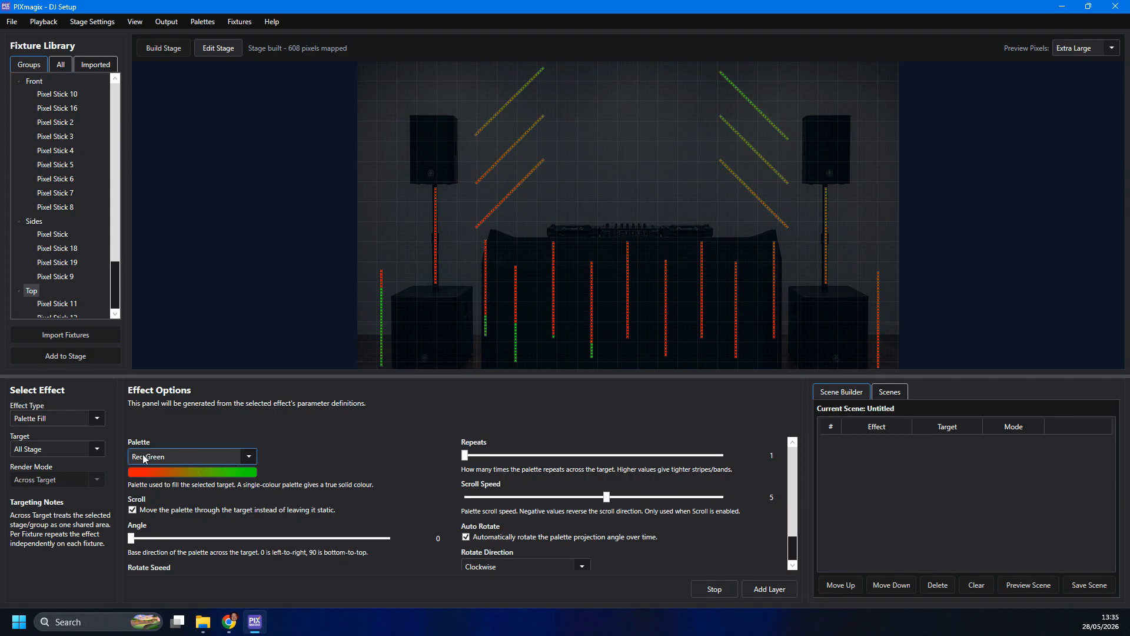
# - Target the effect at the Front group and set its render mode to Per Fixture
pyautogui.click(66, 449)
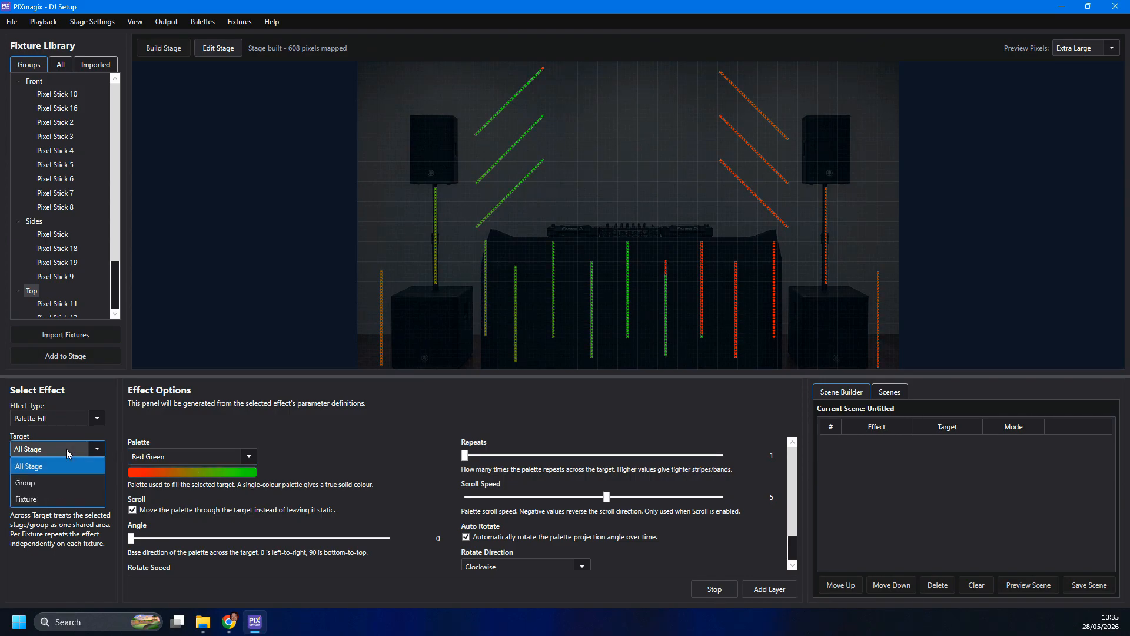
pyautogui.click(61, 479)
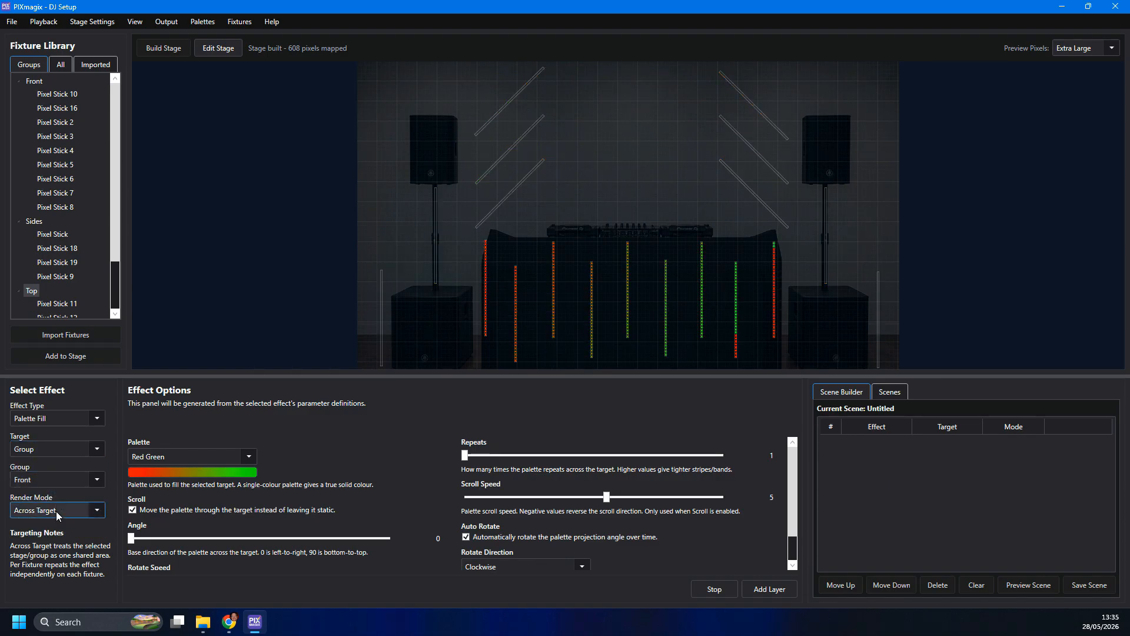
pyautogui.click(61, 508)
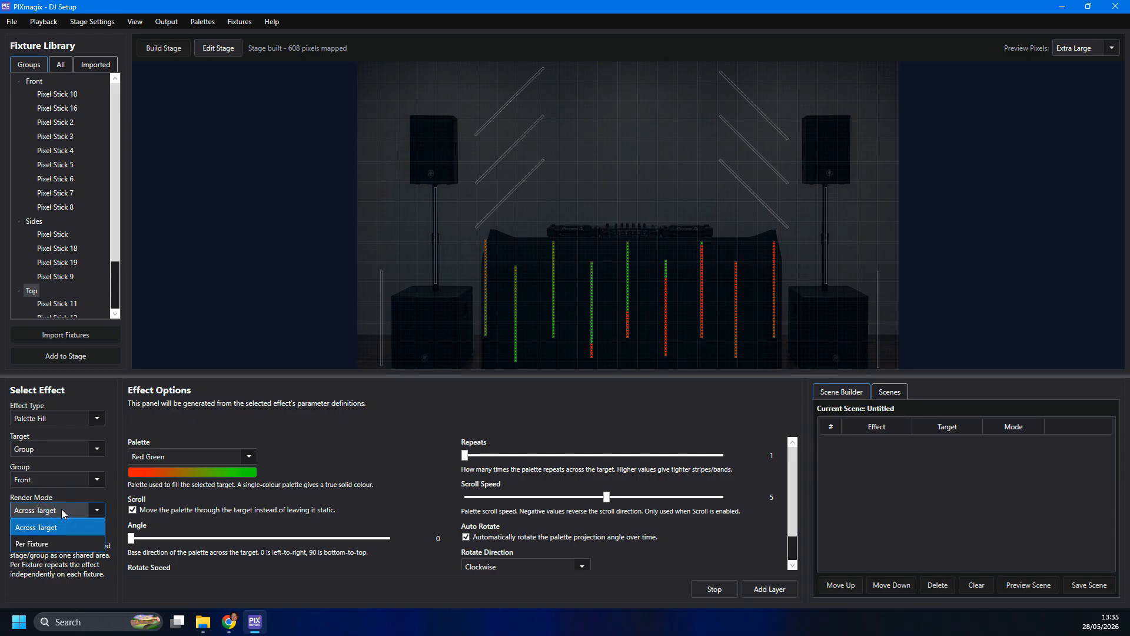
pyautogui.click(60, 478)
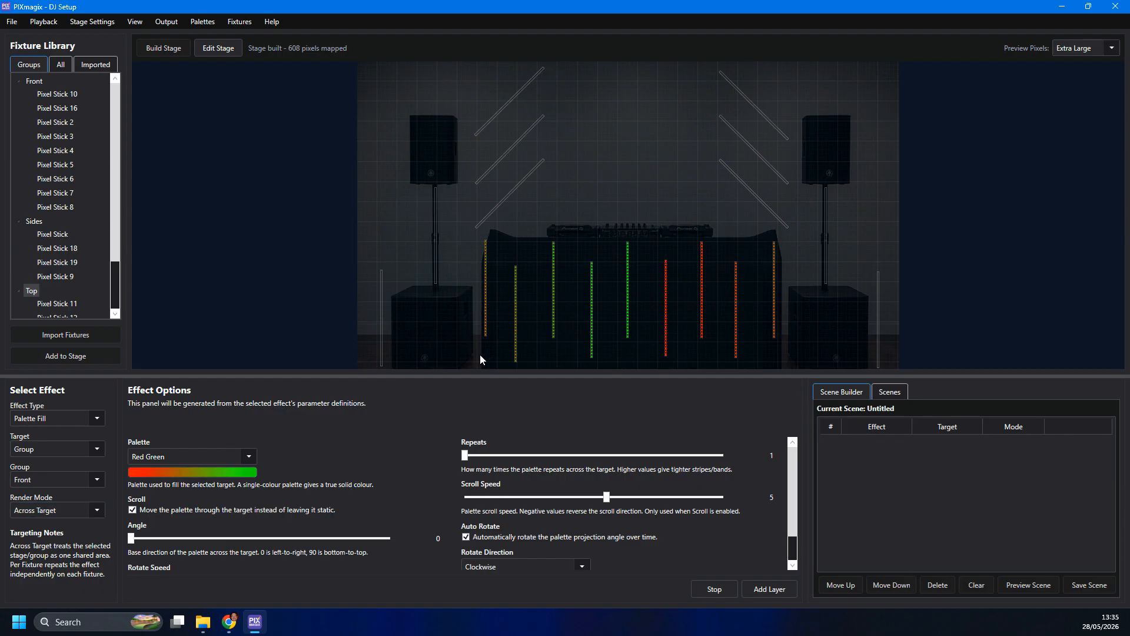
pyautogui.click(37, 510)
pyautogui.click(48, 545)
# - Open the saved scene Sweeps - Cyan / Green for editing in the Scene Builder
pyautogui.click(885, 393)
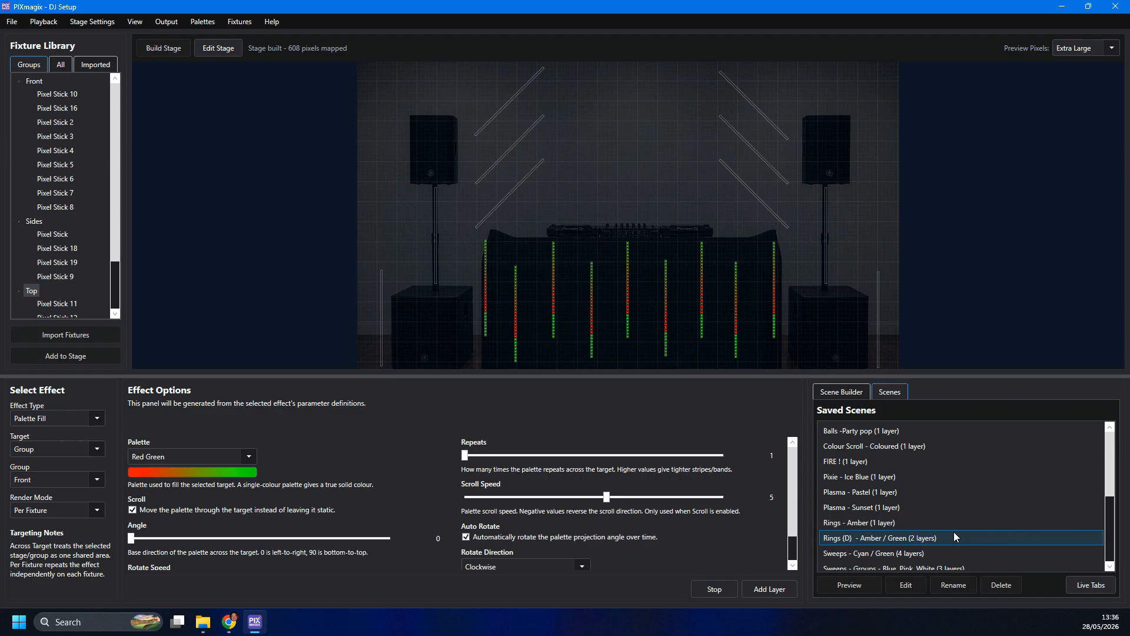
pyautogui.click(907, 557)
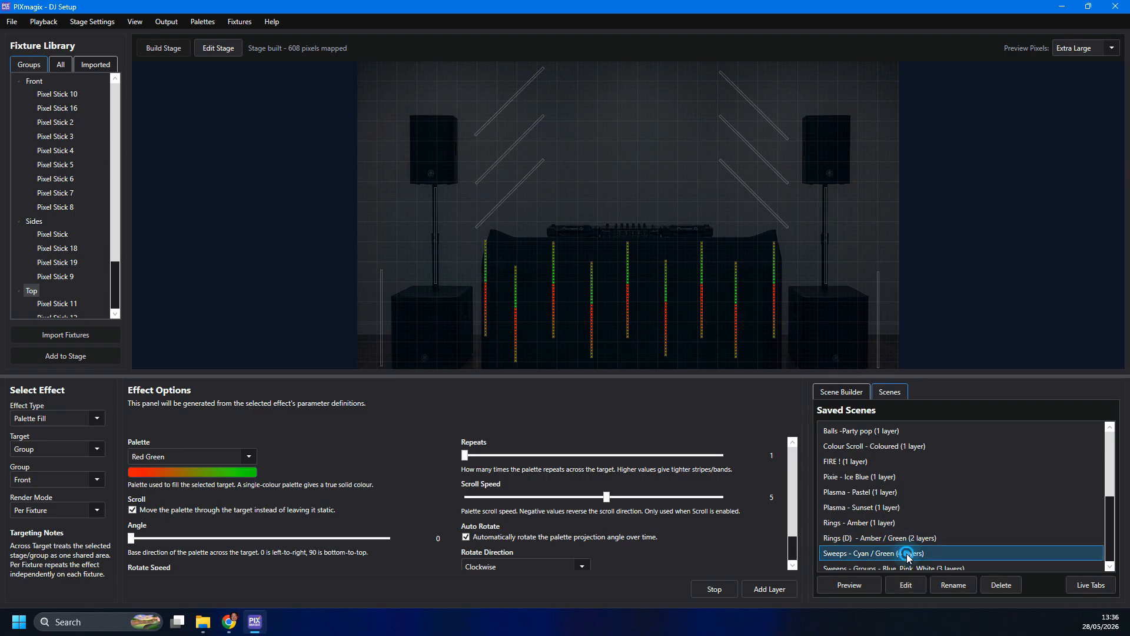
pyautogui.click(906, 585)
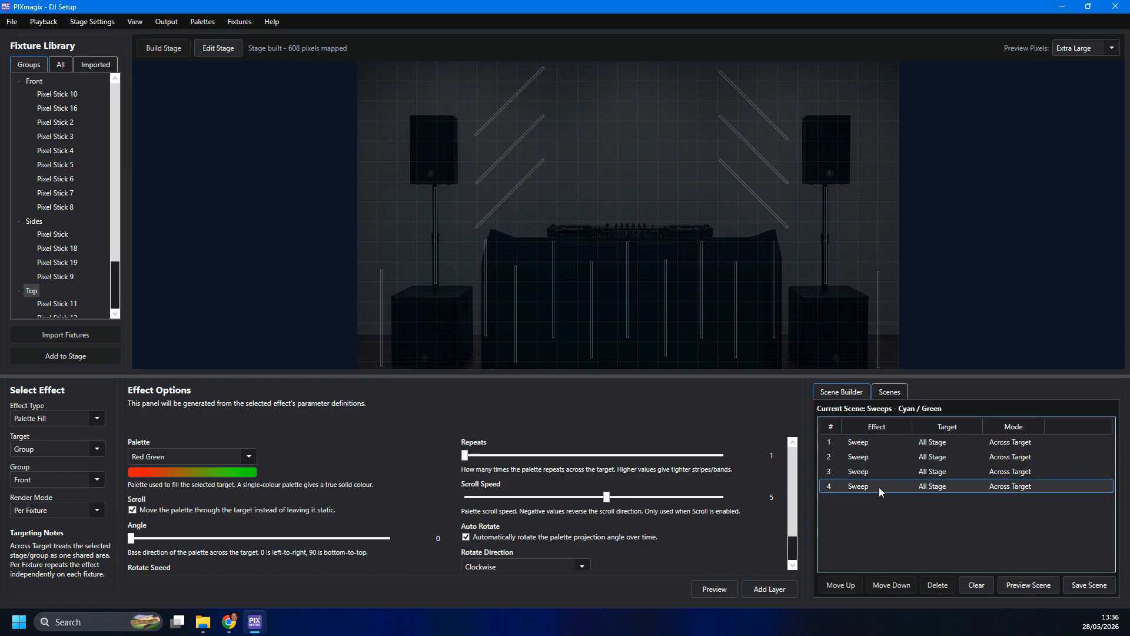
# - Load the scene's first Sweep layer to view its options, and preview the whole scene before stopping it
pyautogui.click(869, 445)
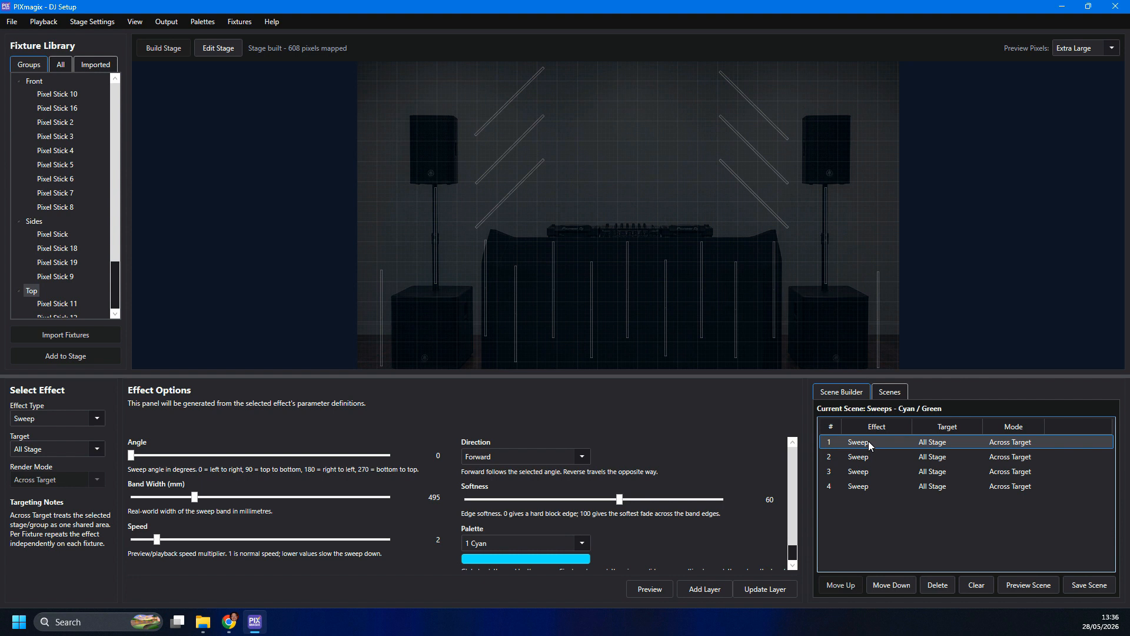
pyautogui.click(1027, 584)
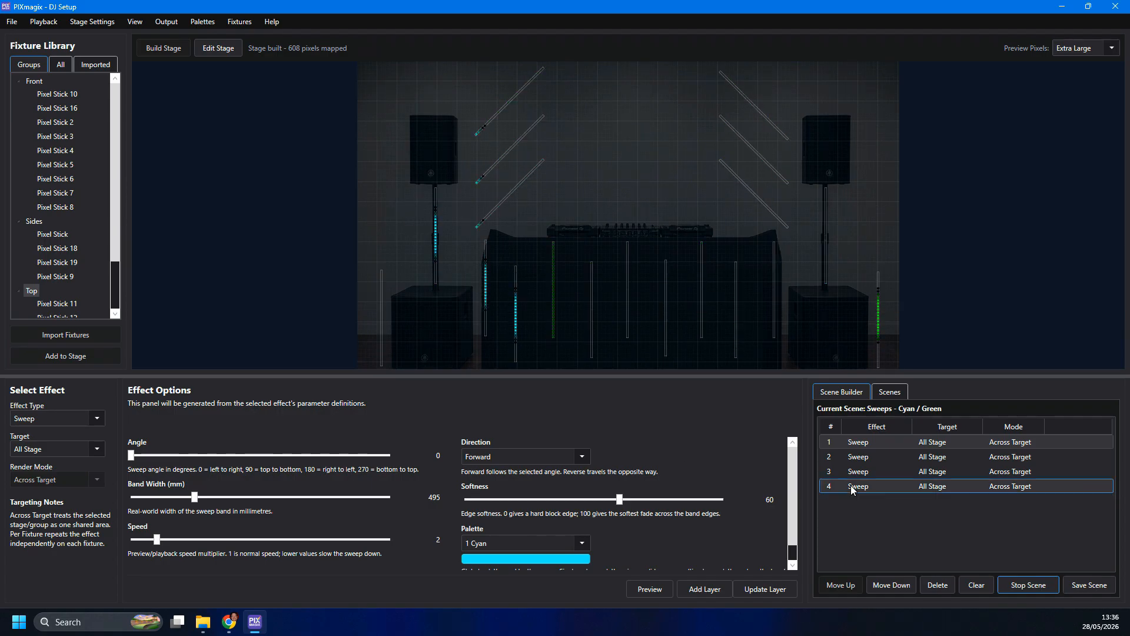
pyautogui.click(1028, 584)
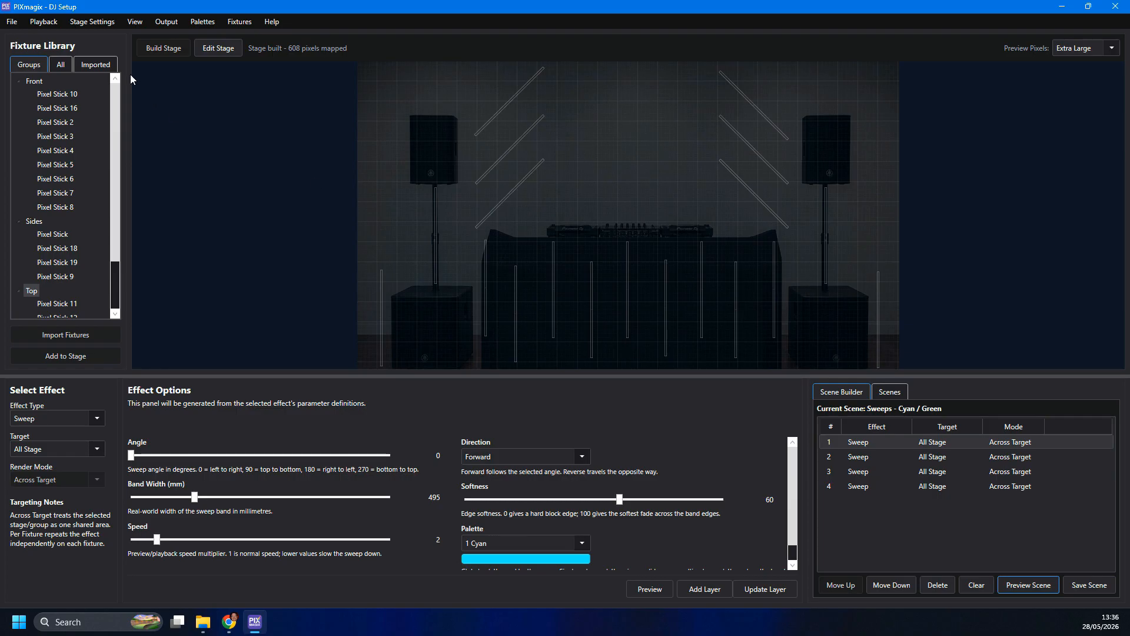
# - In Live Playback, set the crossfade to 3.5 sec and trigger the Balls -Party pop and Colour Scroll - Coloured scenes
pyautogui.click(43, 21)
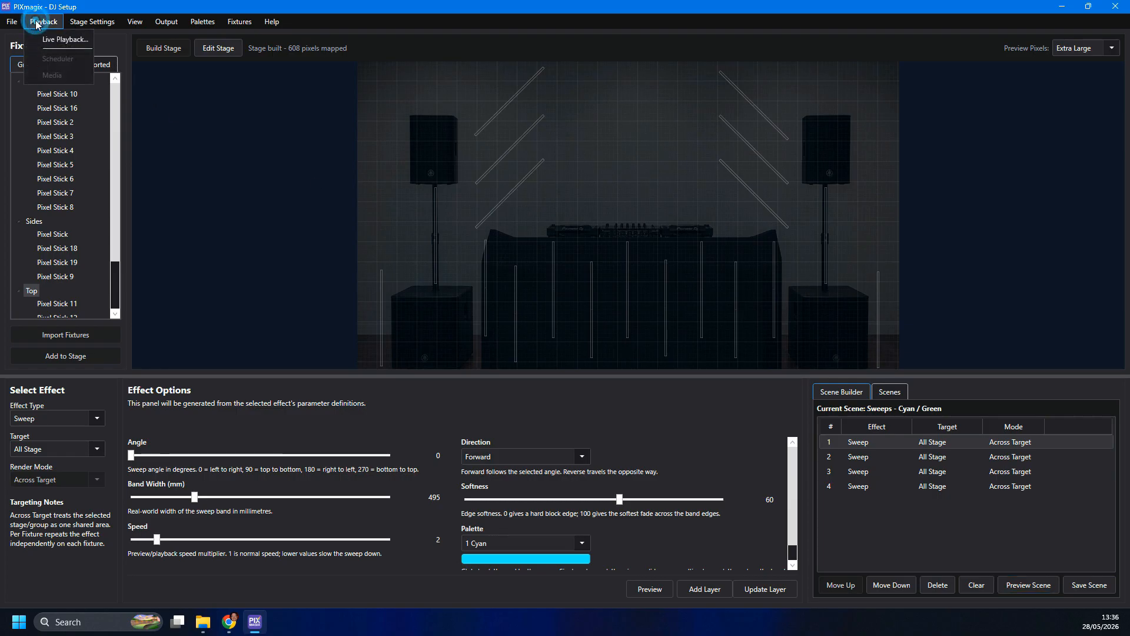
pyautogui.click(66, 40)
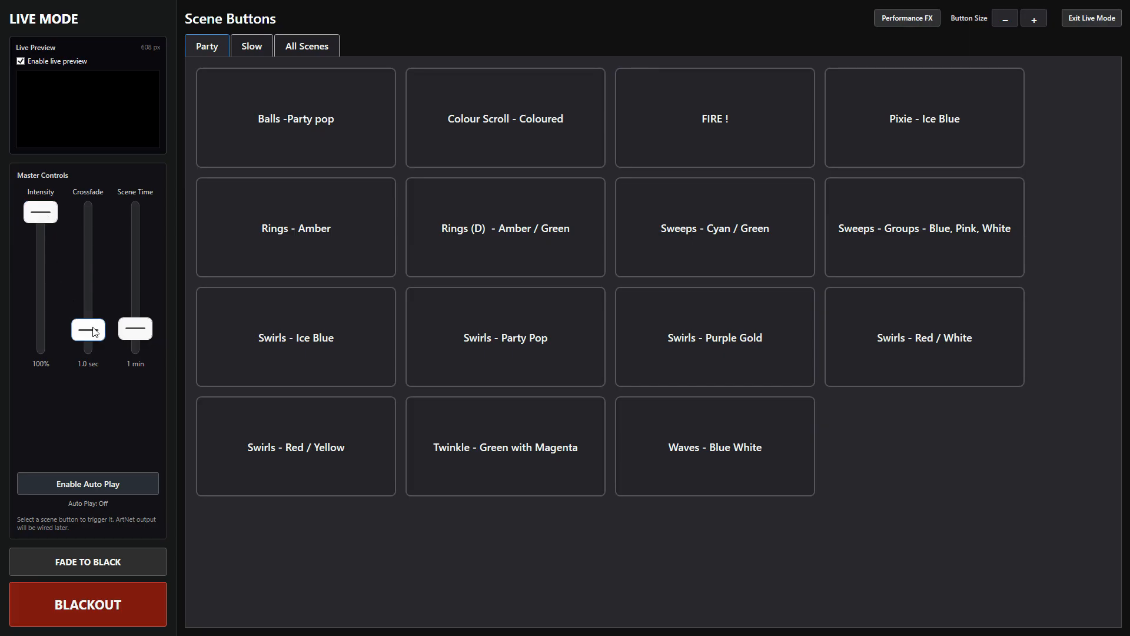
pyautogui.moveTo(94, 329); pyautogui.dragTo(96, 298)
pyautogui.click(253, 134)
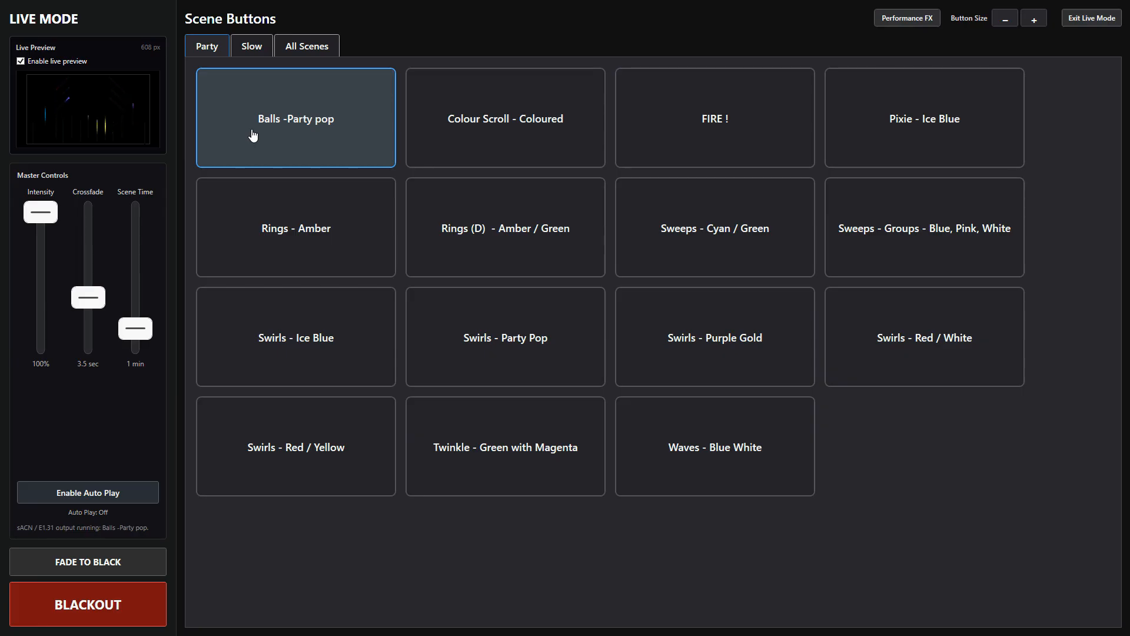
pyautogui.click(455, 127)
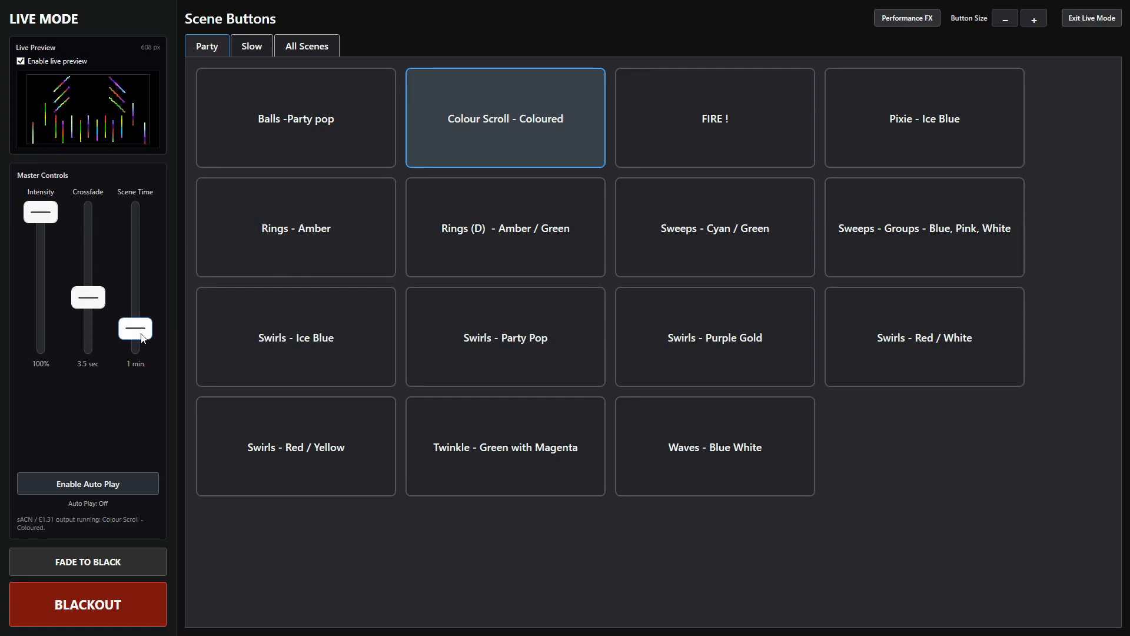
# - Set the scene time to 30 sec and enable Auto Play for the Party scenes
pyautogui.moveTo(142, 333); pyautogui.dragTo(138, 358)
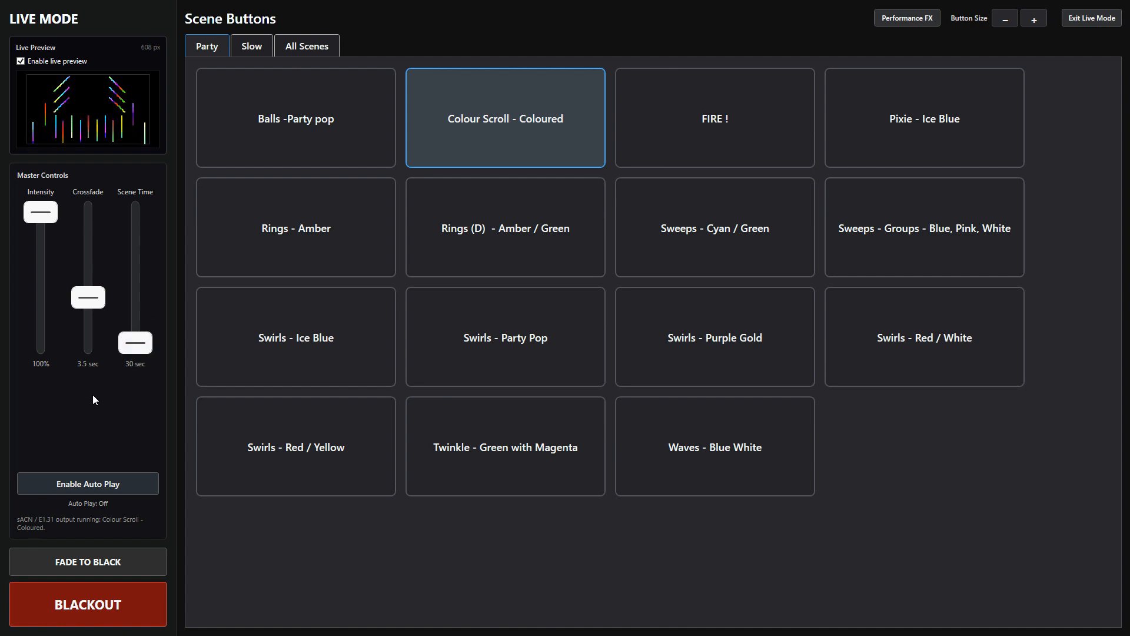
pyautogui.click(76, 483)
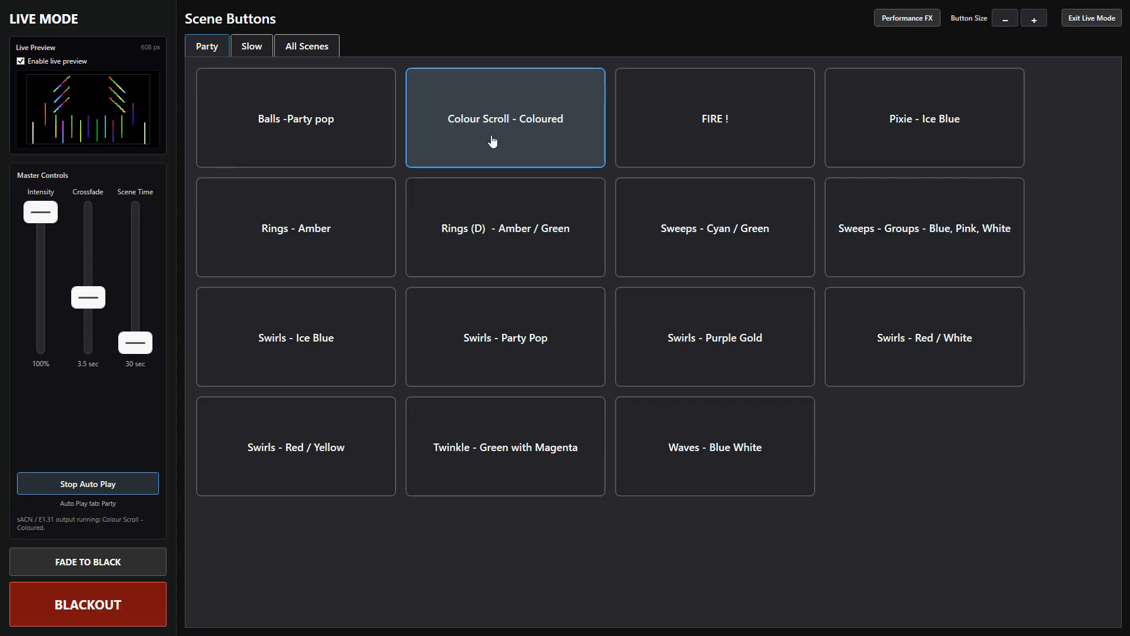
# - Enable Performance FX, accepting the safety acknowledgement, and show its timed effect triggers
pyautogui.click(896, 22)
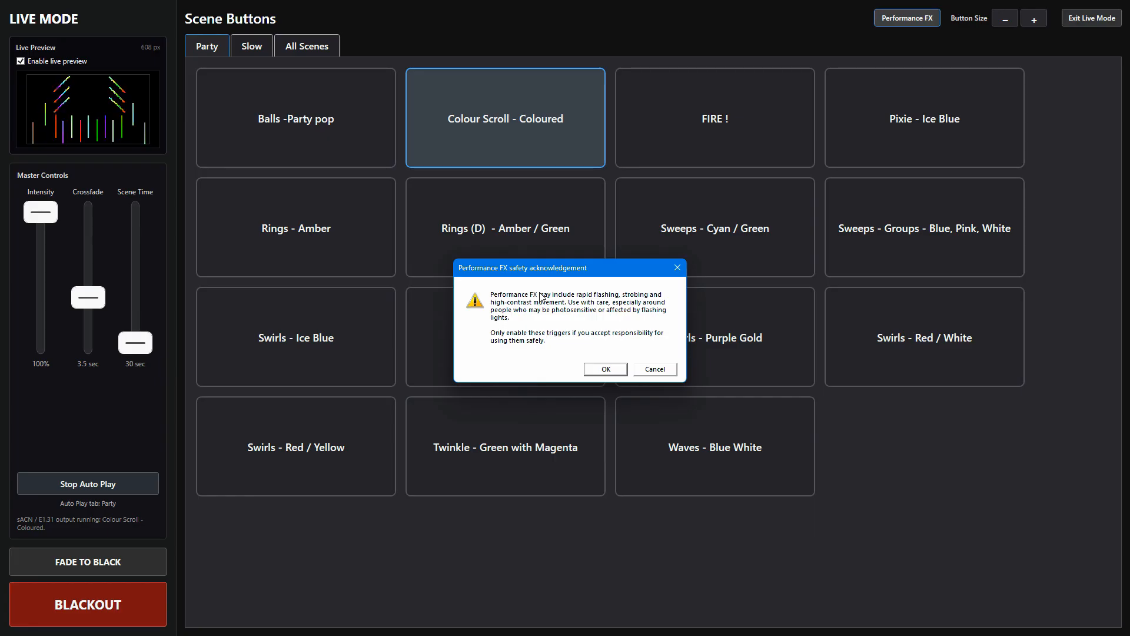
pyautogui.click(605, 368)
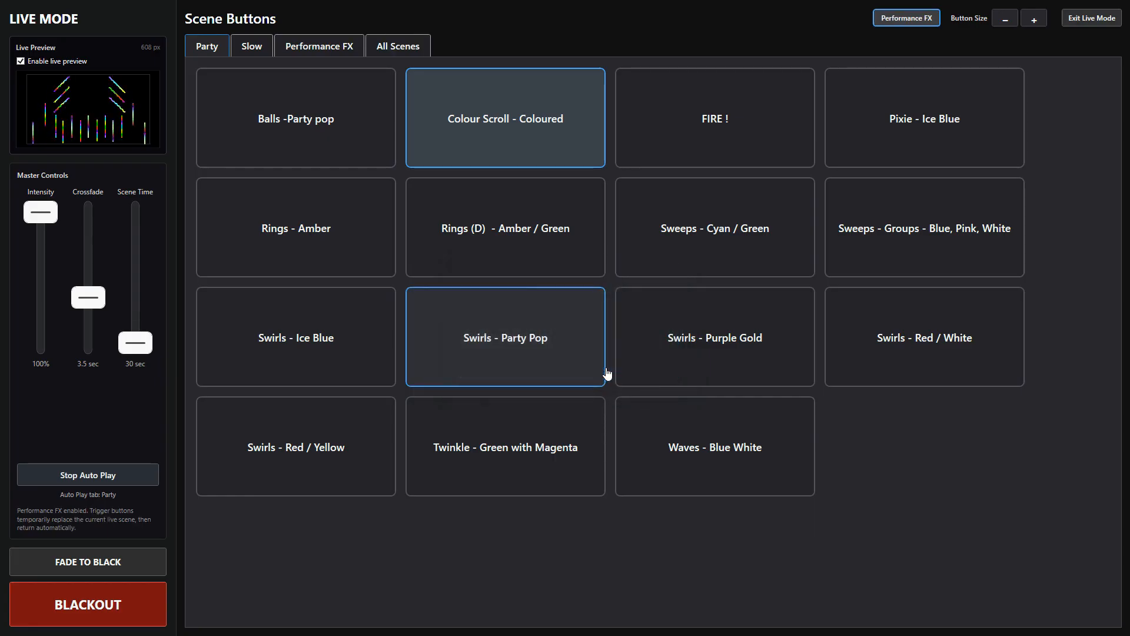
pyautogui.click(327, 50)
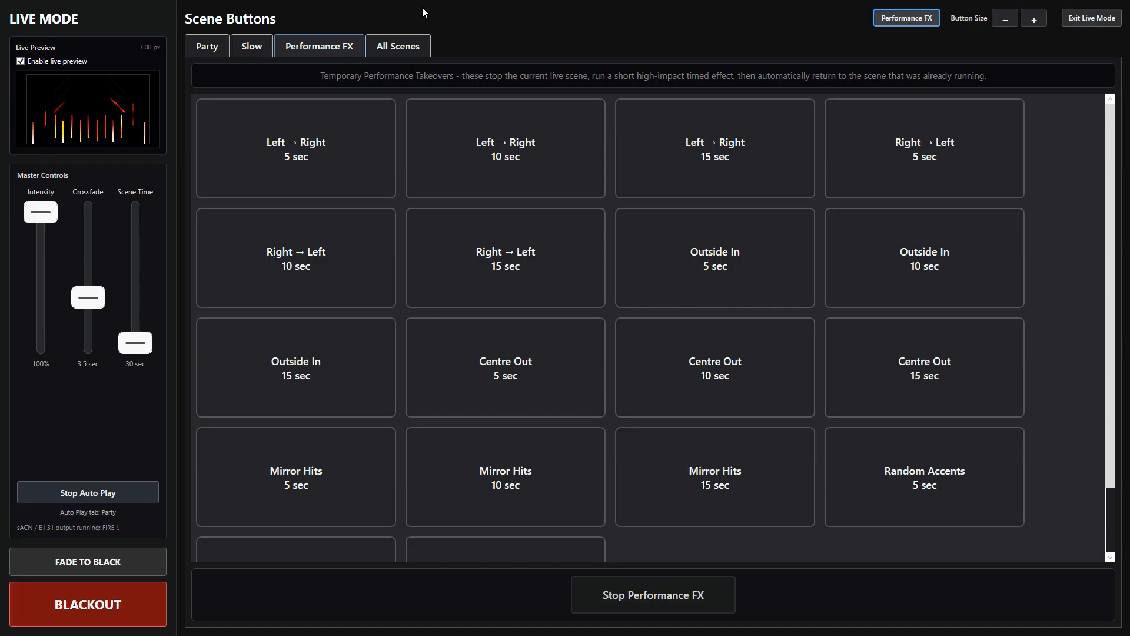
# - Trigger the Left → Right 5 sec and Mirror Hits 10 sec performance effects over the running scene
pyautogui.click(328, 115)
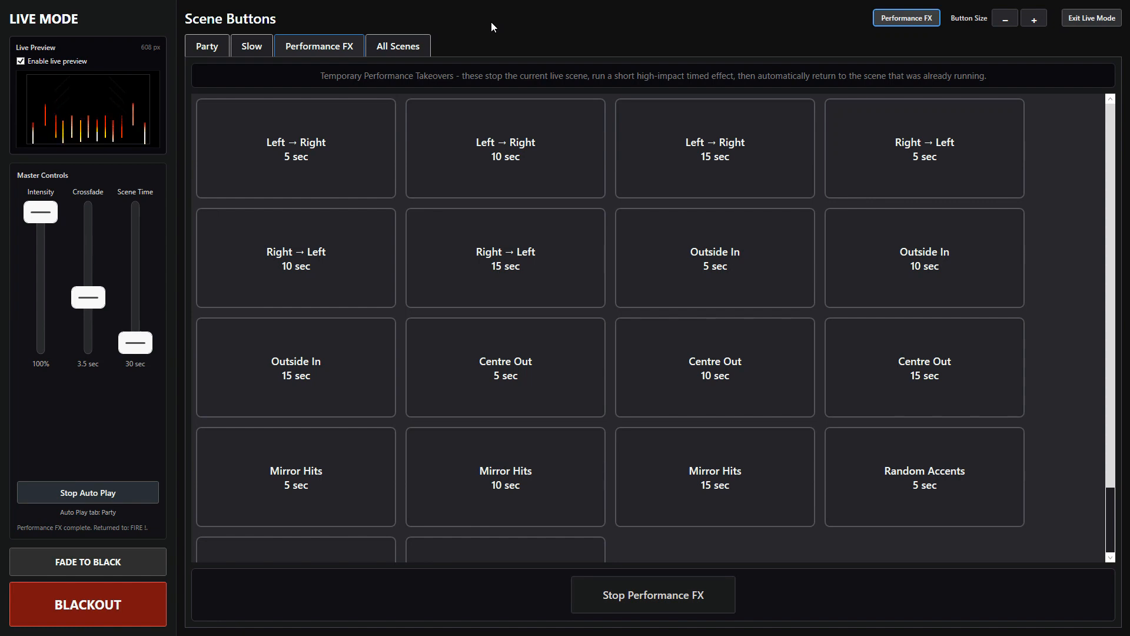
pyautogui.click(508, 452)
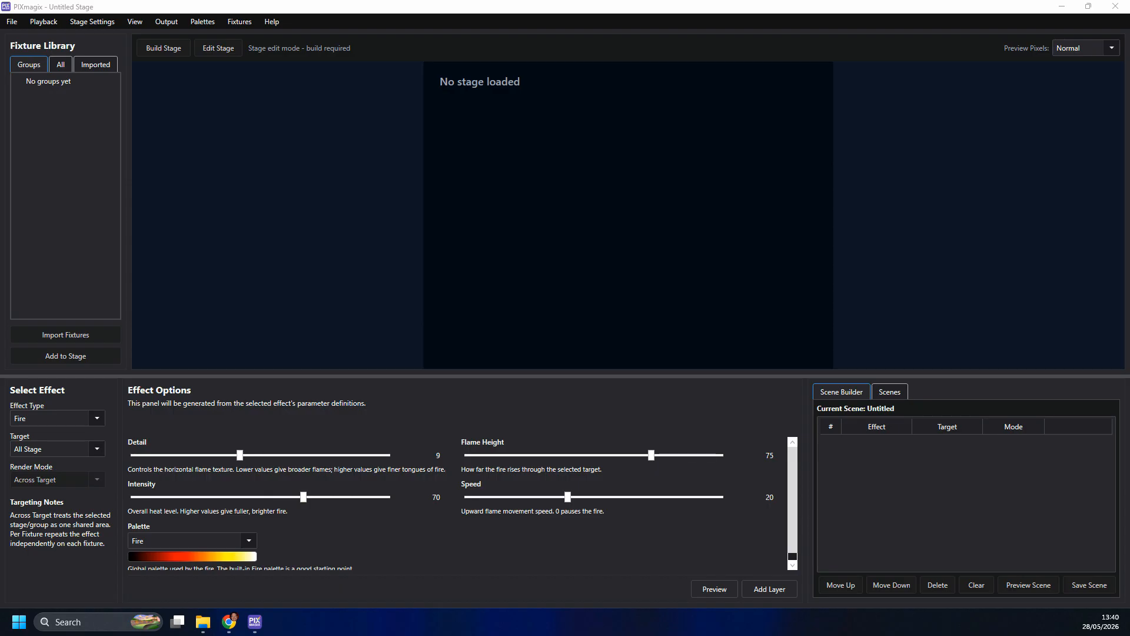
# - Open the saved My First Show stage project with the Christmas lights house
pyautogui.click(14, 22)
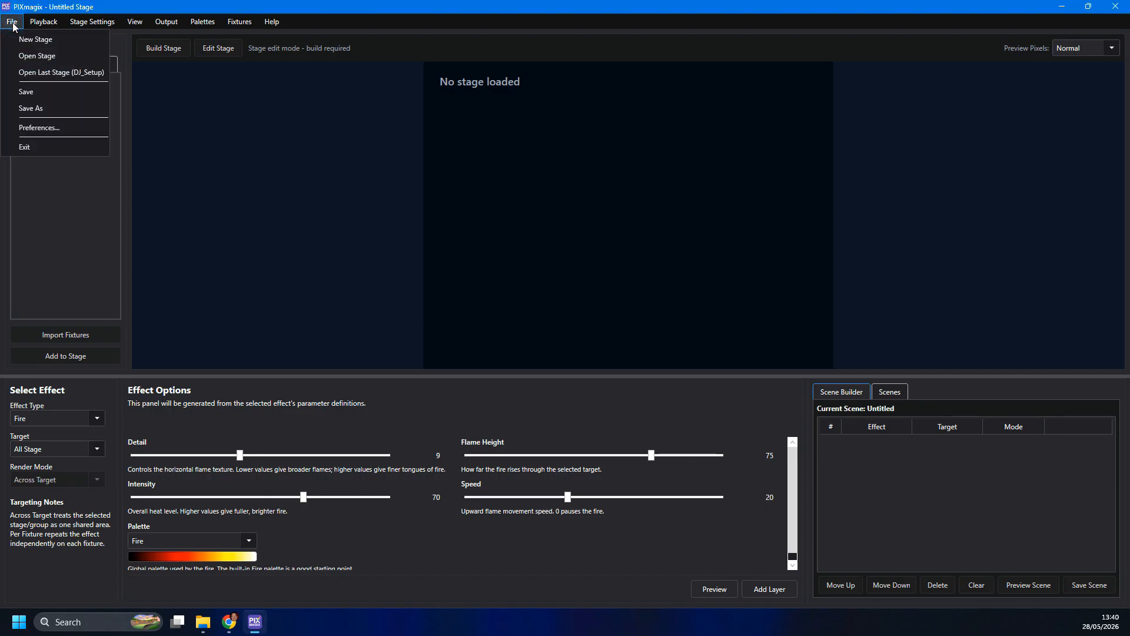
pyautogui.click(38, 56)
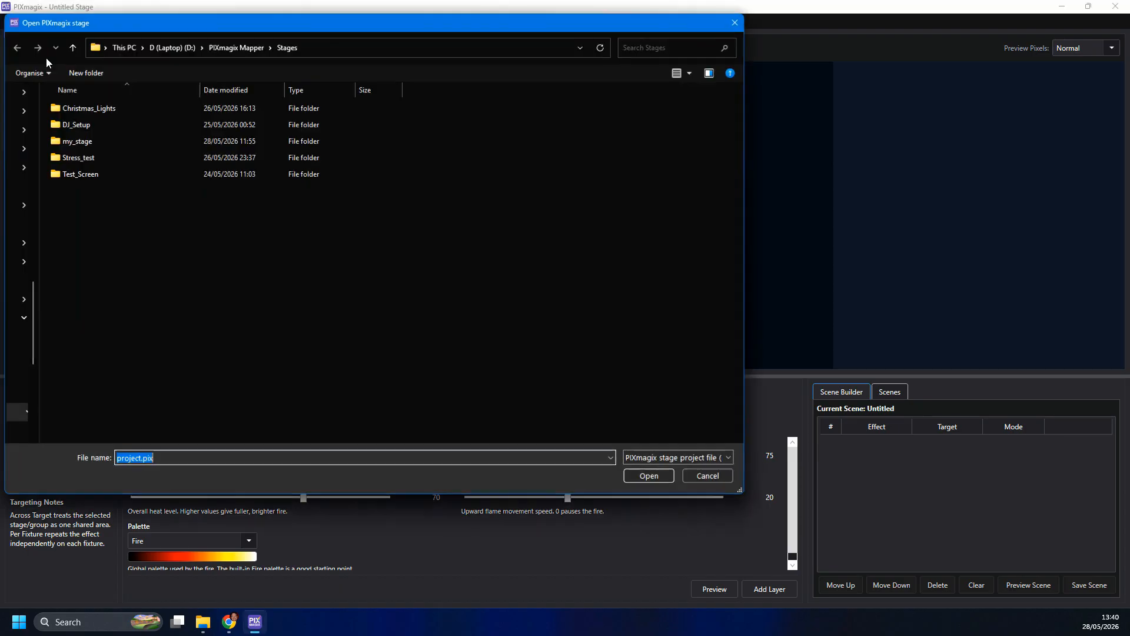
pyautogui.click(80, 111)
pyautogui.doubleClick(80, 140)
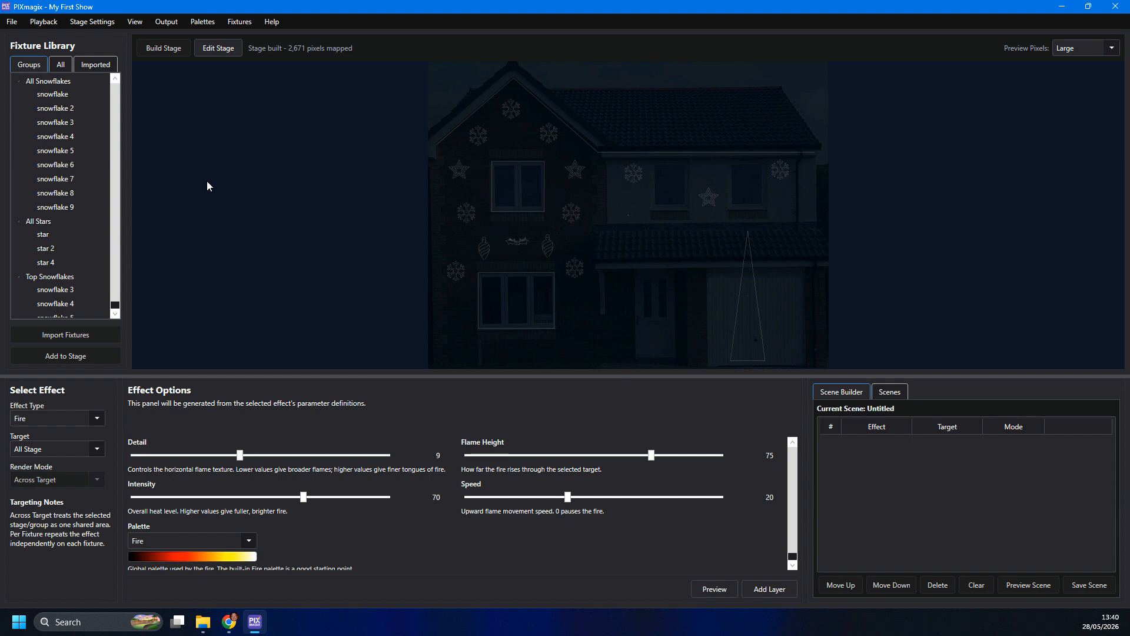
# - Preview the saved Red White Stripes scene on the house and stop the preview
pyautogui.click(892, 392)
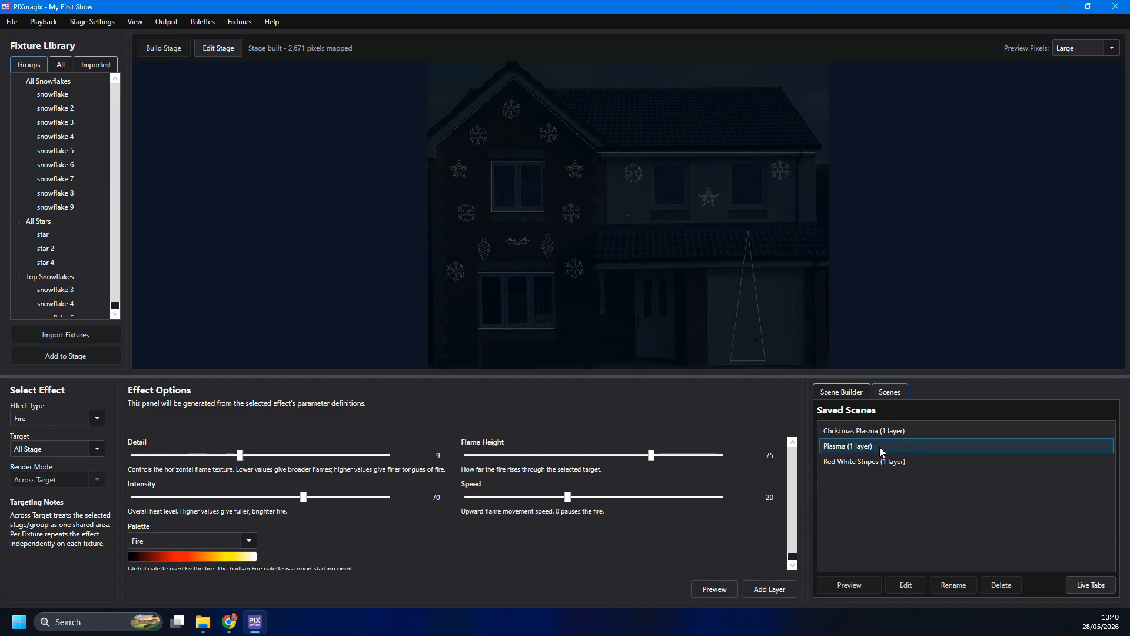
pyautogui.click(856, 464)
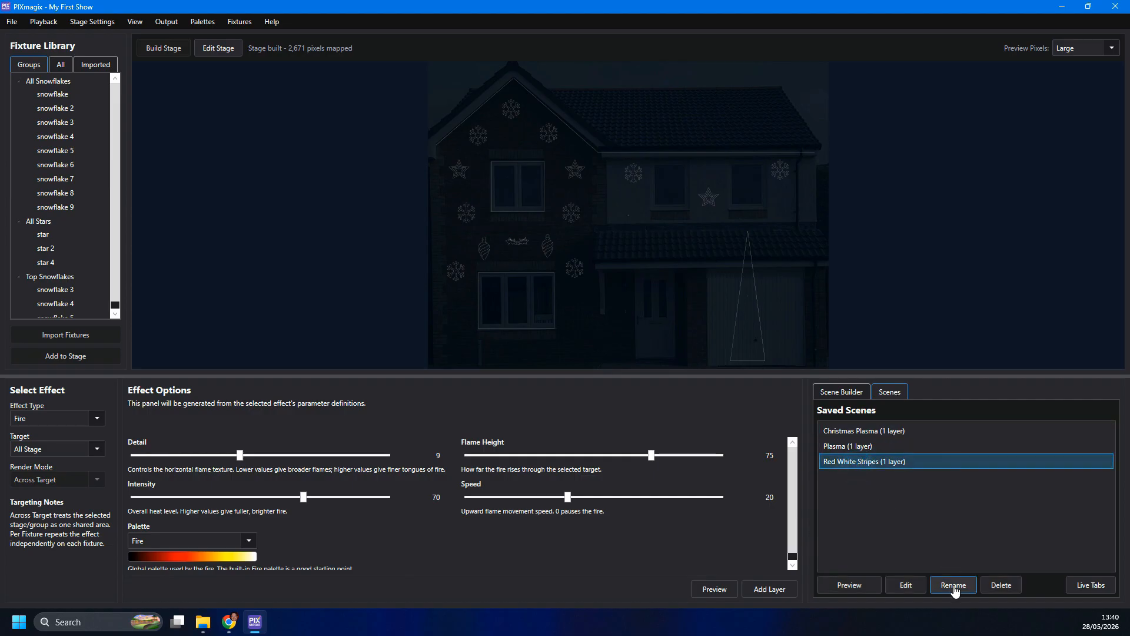
pyautogui.click(872, 590)
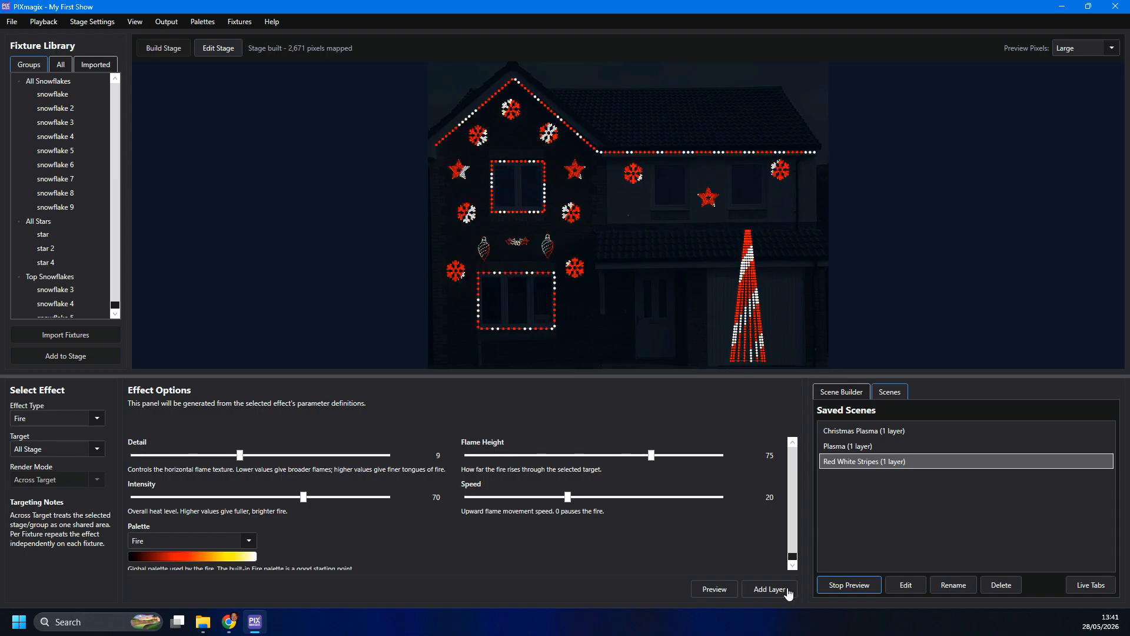
pyautogui.click(851, 584)
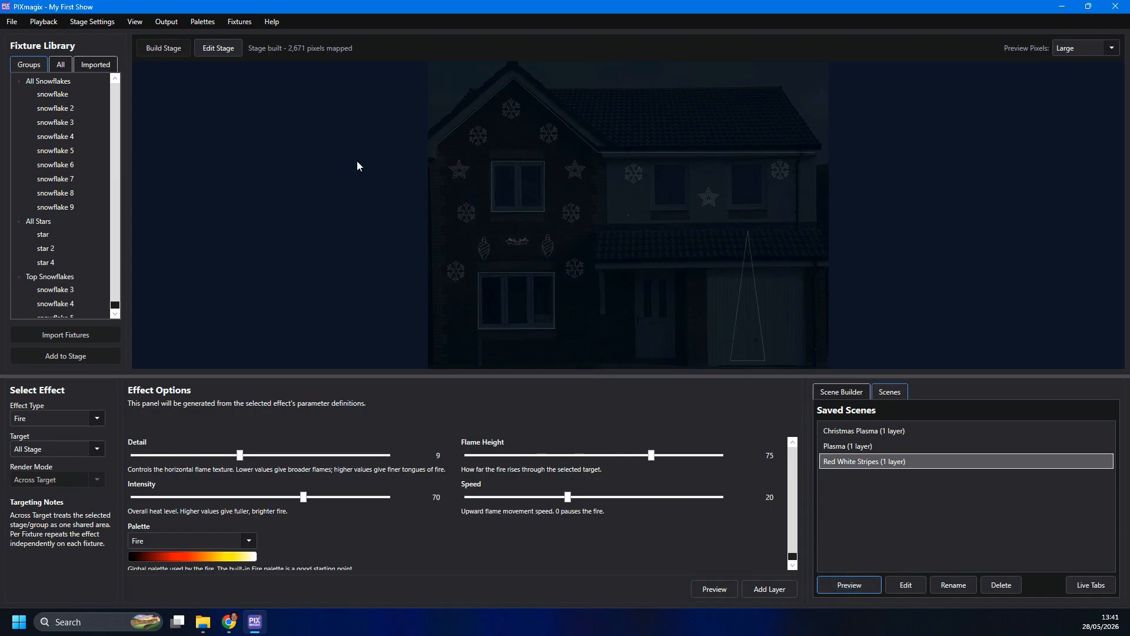
# - Review the house stage's background image setup in stage edit mode, and rebuild the stage, continuing past the output patch validation
pyautogui.click(111, 24)
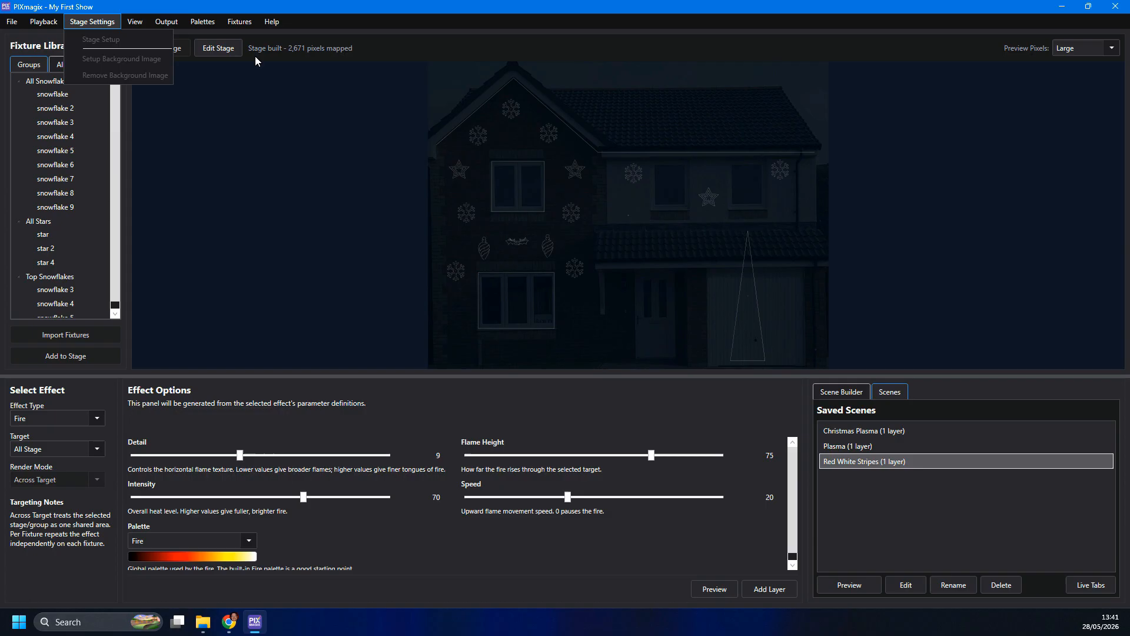
pyautogui.click(208, 50)
pyautogui.click(97, 23)
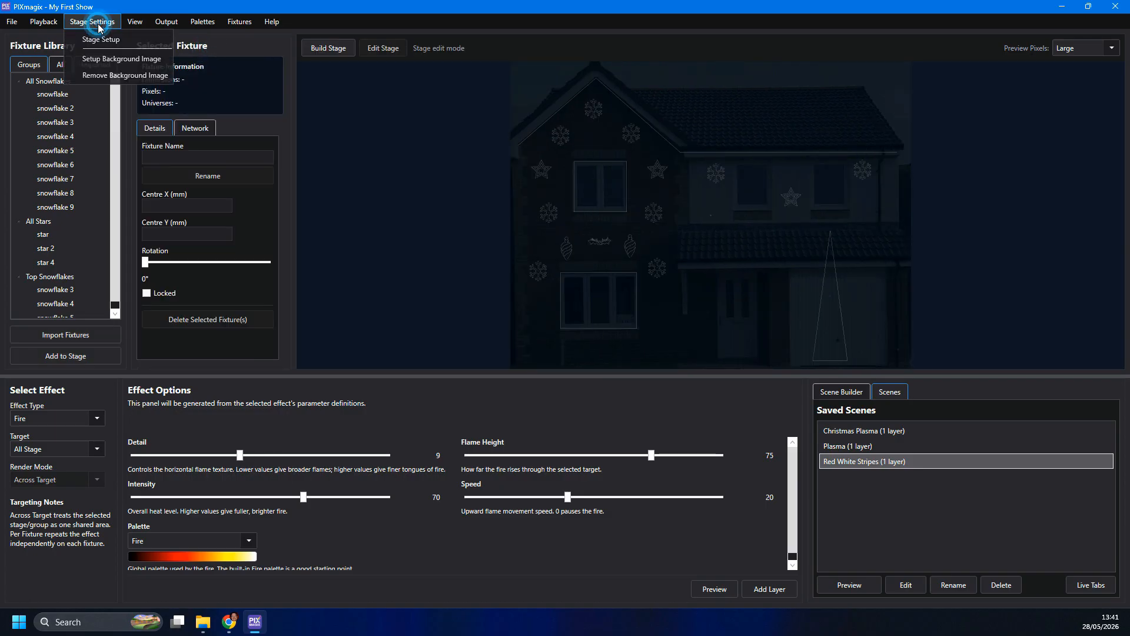
pyautogui.click(115, 59)
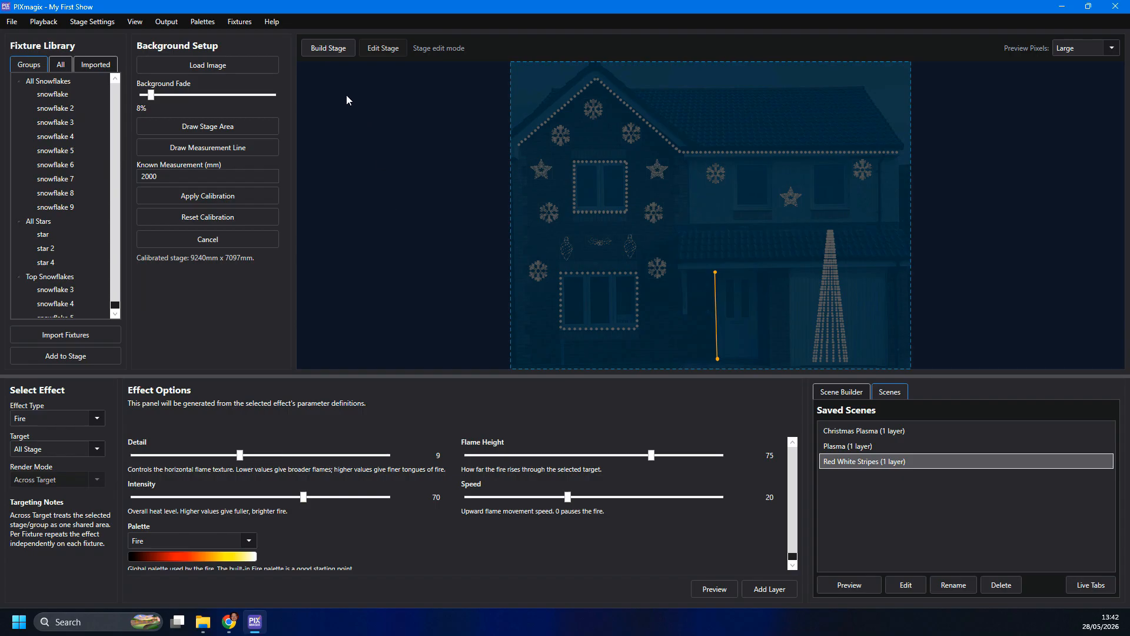
pyautogui.click(329, 50)
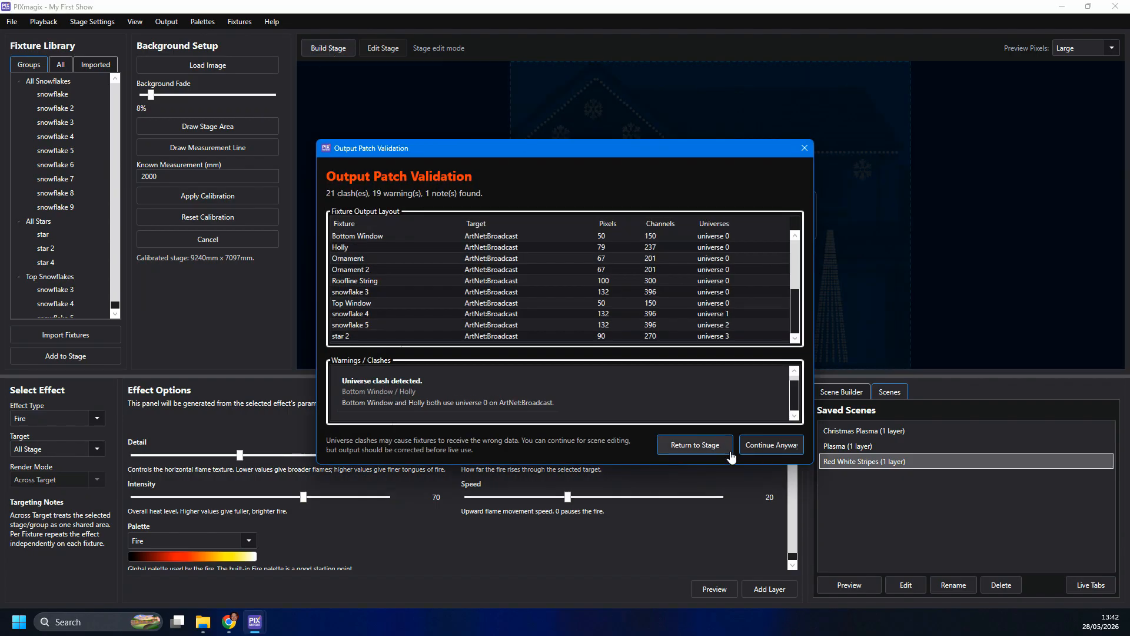
pyautogui.click(772, 445)
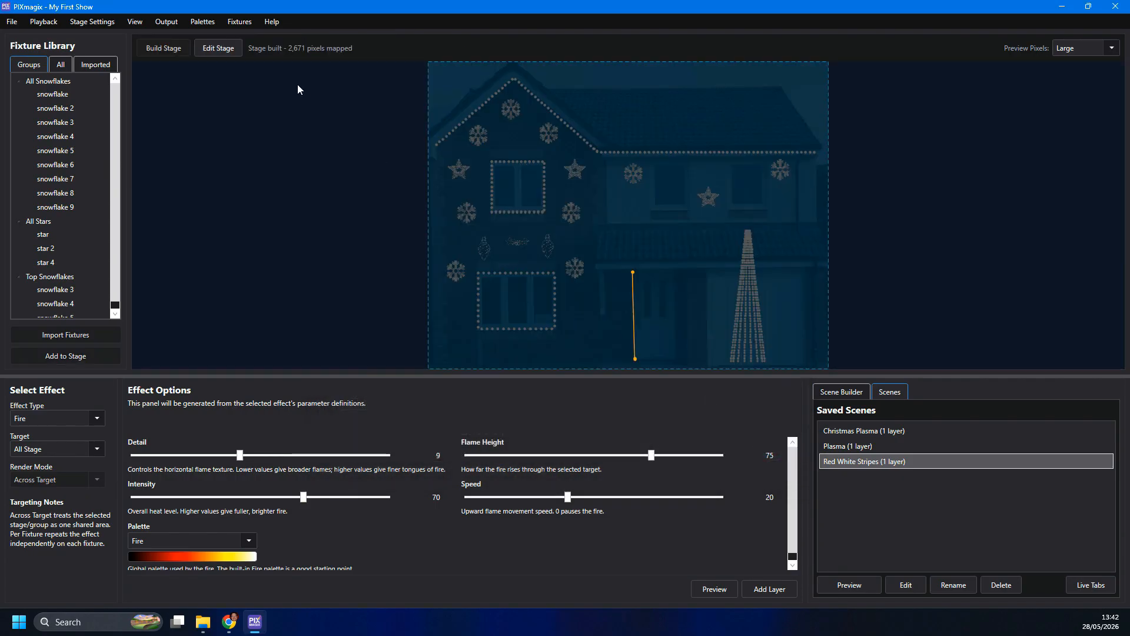
# - Open the Fixture Profile Creator and show its String / Path settings over the house photo
pyautogui.click(237, 24)
pyautogui.click(250, 37)
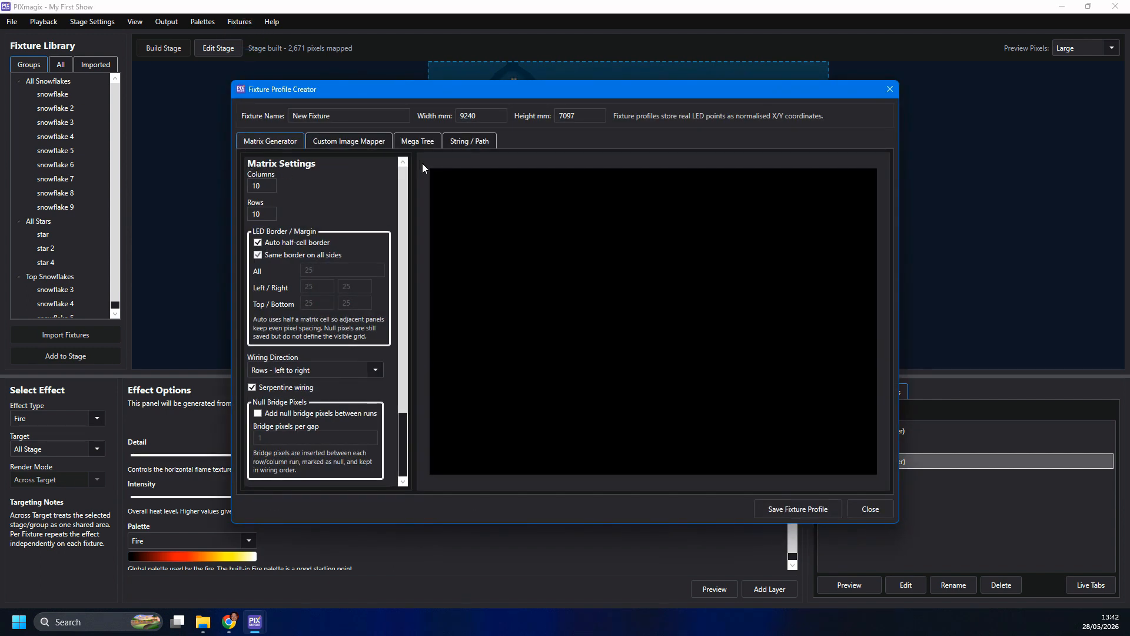
pyautogui.click(460, 143)
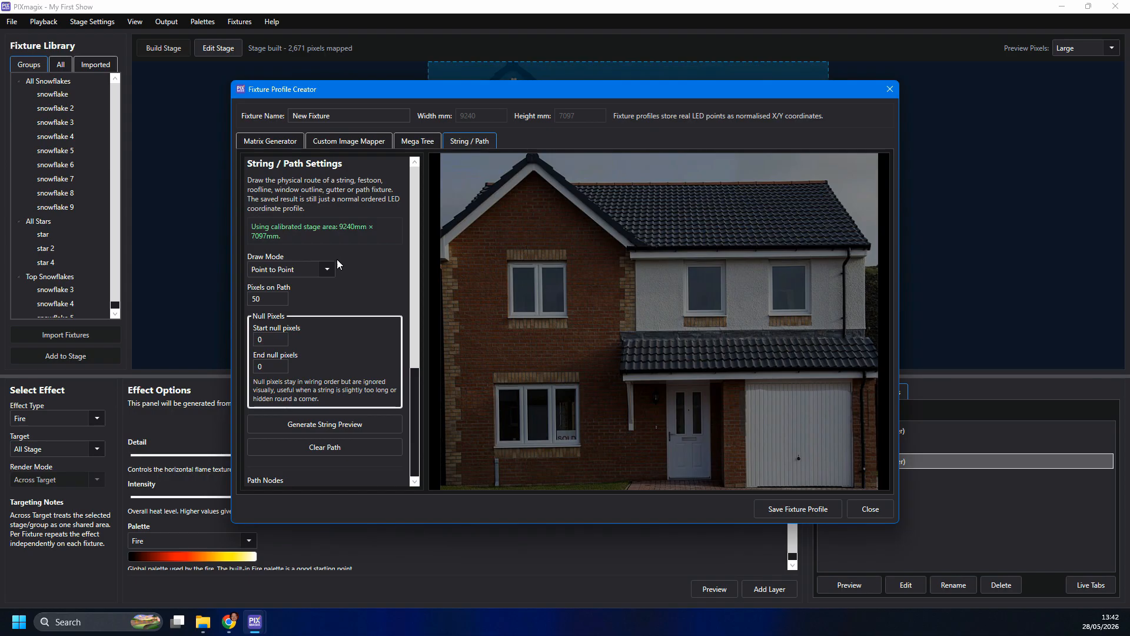
# - Draw a point-to-point string path along the house's gable and roofline, and select its pixel count for editing
pyautogui.click(313, 274)
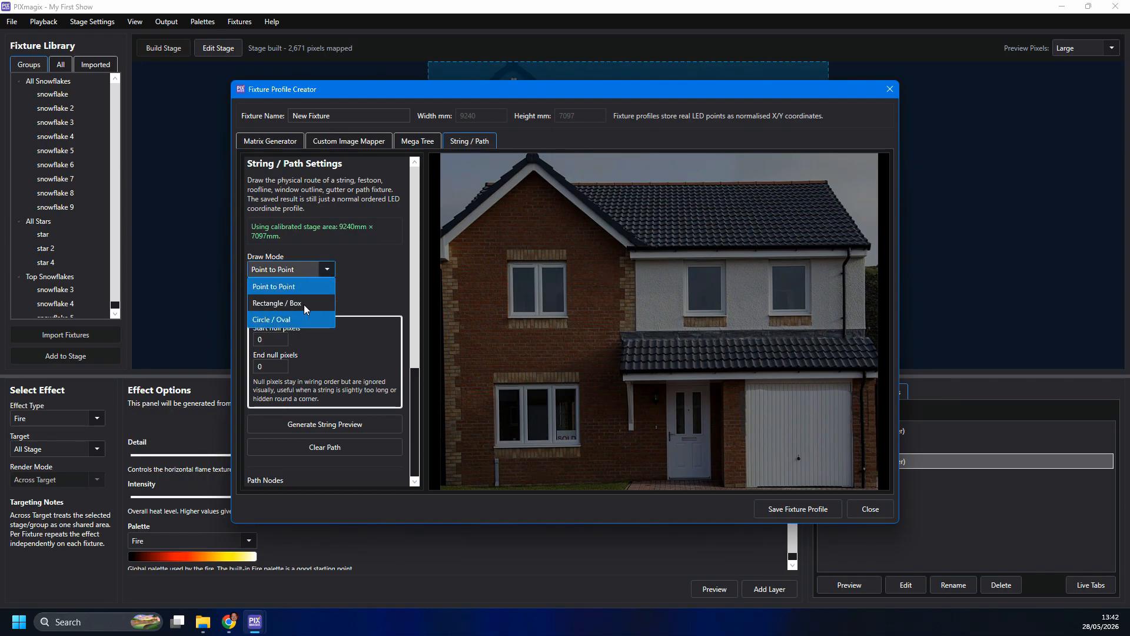
pyautogui.click(304, 286)
pyautogui.click(451, 242)
pyautogui.click(534, 175)
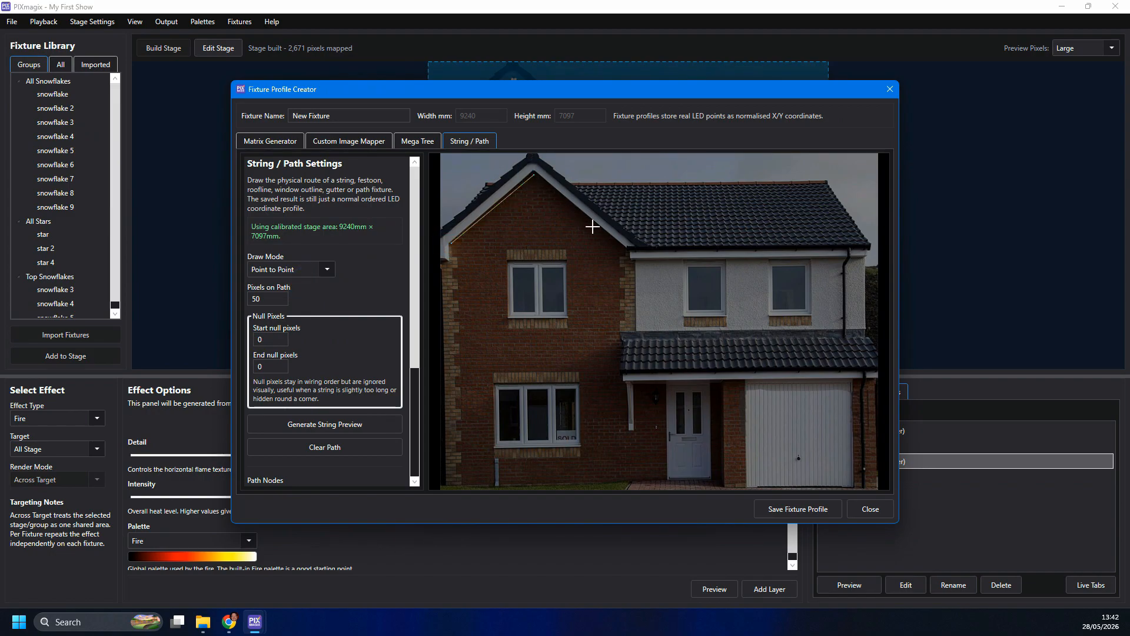
pyautogui.click(620, 251)
pyautogui.click(856, 253)
pyautogui.click(260, 300)
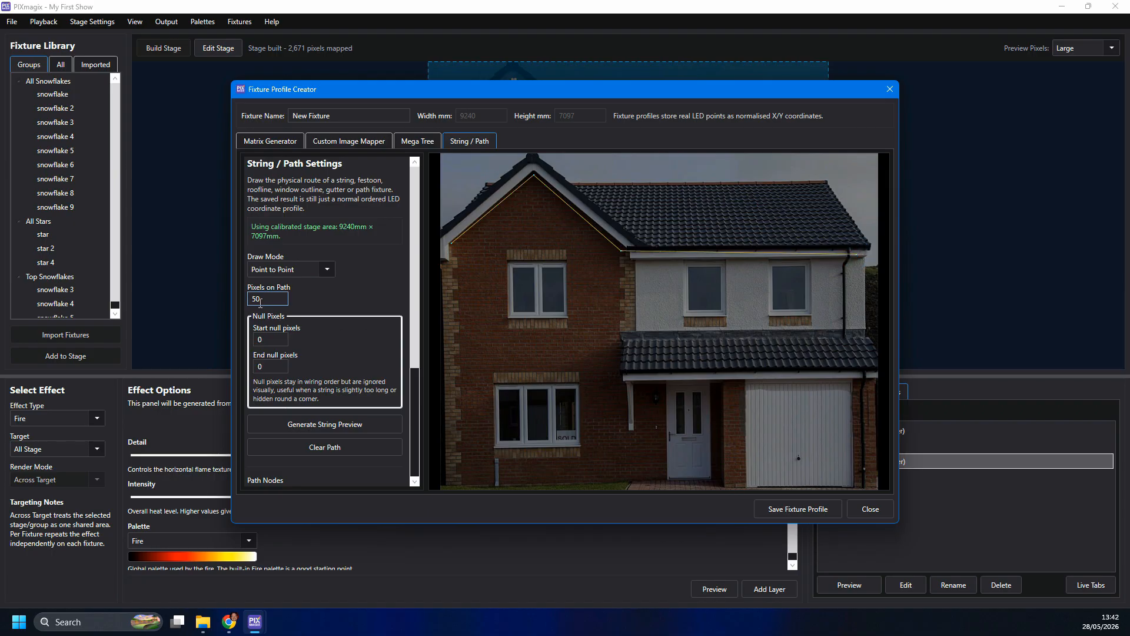
# - Clear the roofline path and draw a Rectangle / Box path around the upper window in the gable
pyautogui.click(327, 447)
pyautogui.click(316, 269)
pyautogui.click(323, 302)
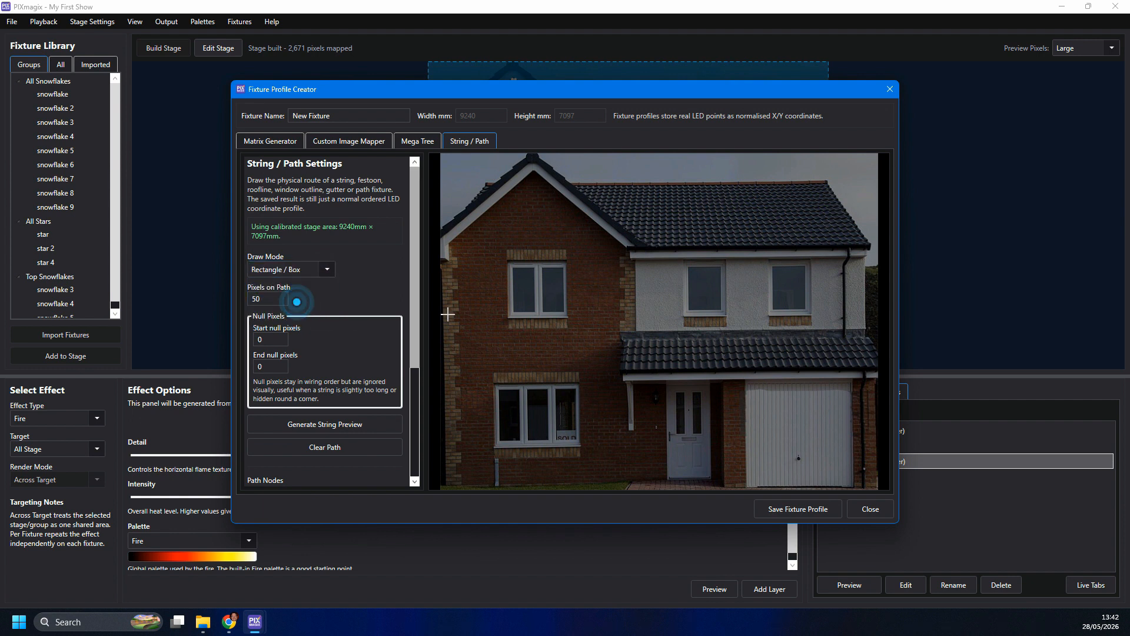
pyautogui.moveTo(508, 263); pyautogui.dragTo(567, 320)
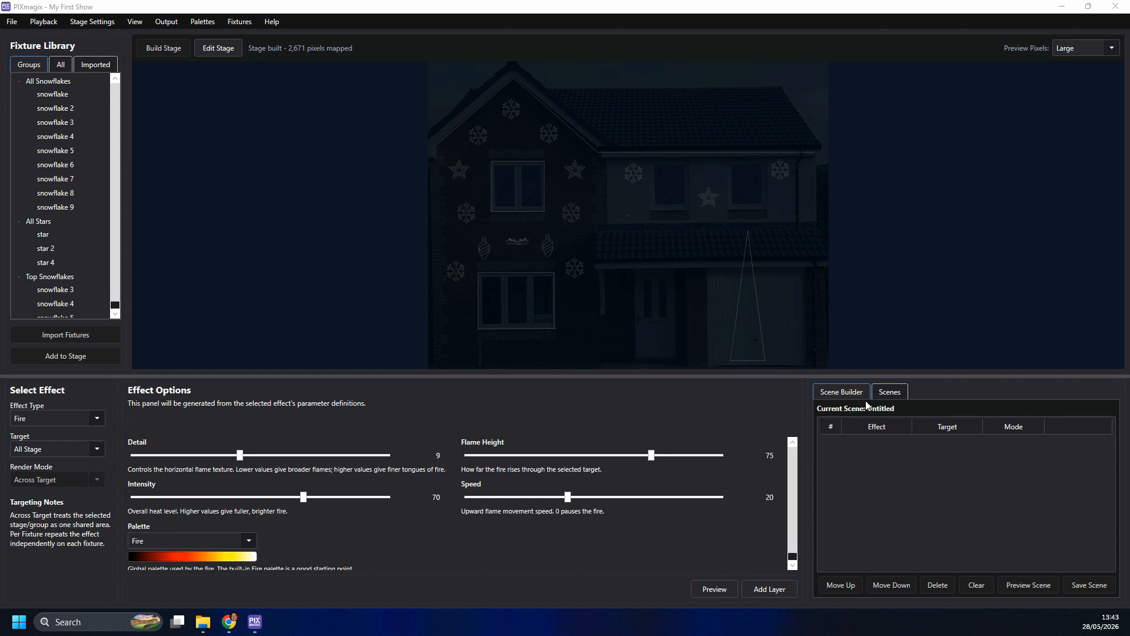
# - Preview the saved Christmas Plasma scene on the house stage
pyautogui.click(885, 390)
pyautogui.click(894, 429)
pyautogui.click(859, 586)
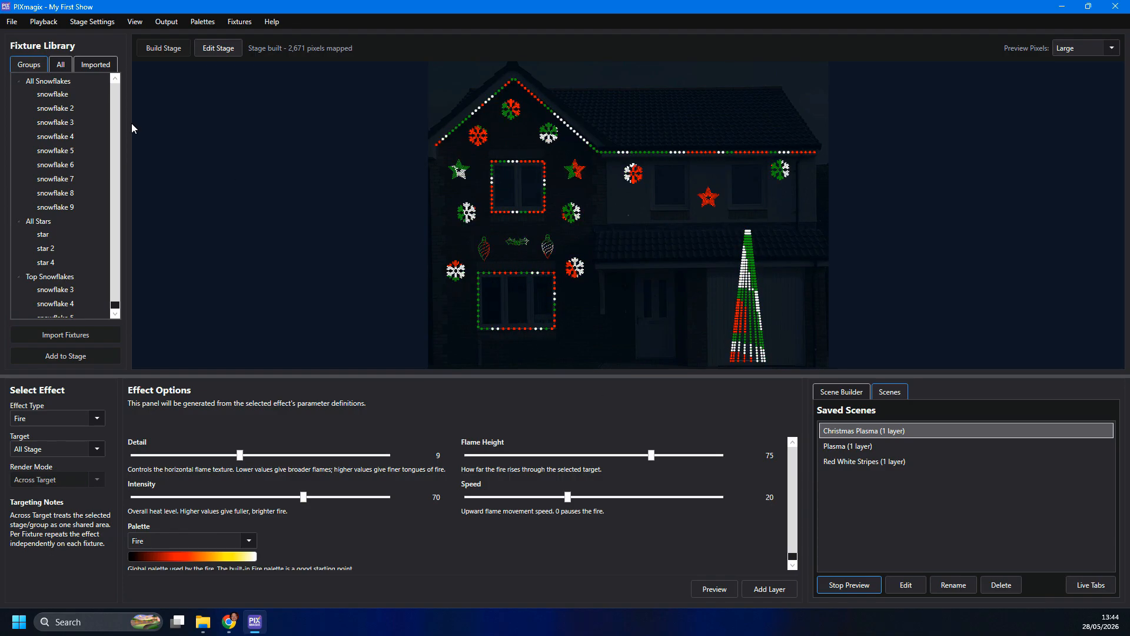
# - In Live Playback, trigger the Christmas Plasma scene with Auto Play enabled for all scenes, and exit live mode
pyautogui.click(43, 21)
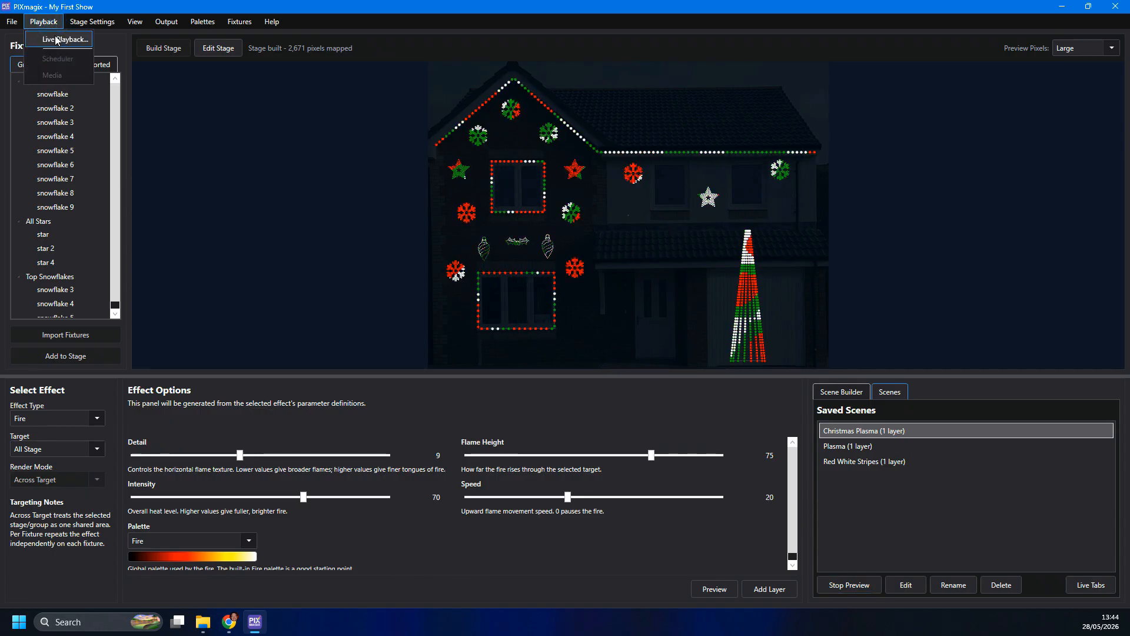
pyautogui.click(65, 36)
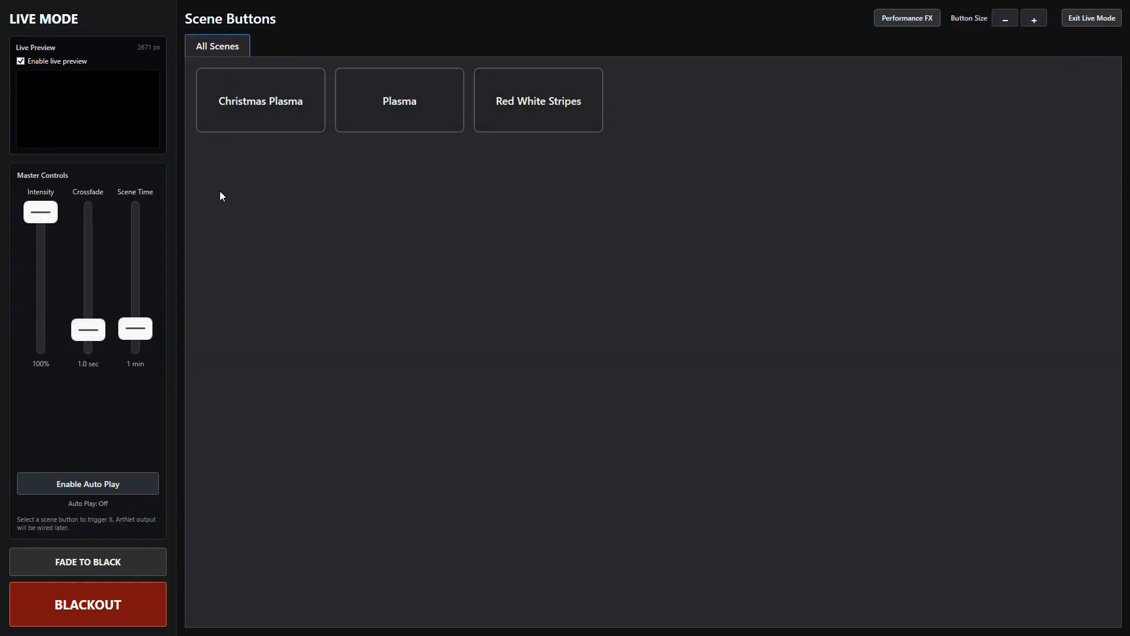
pyautogui.click(258, 119)
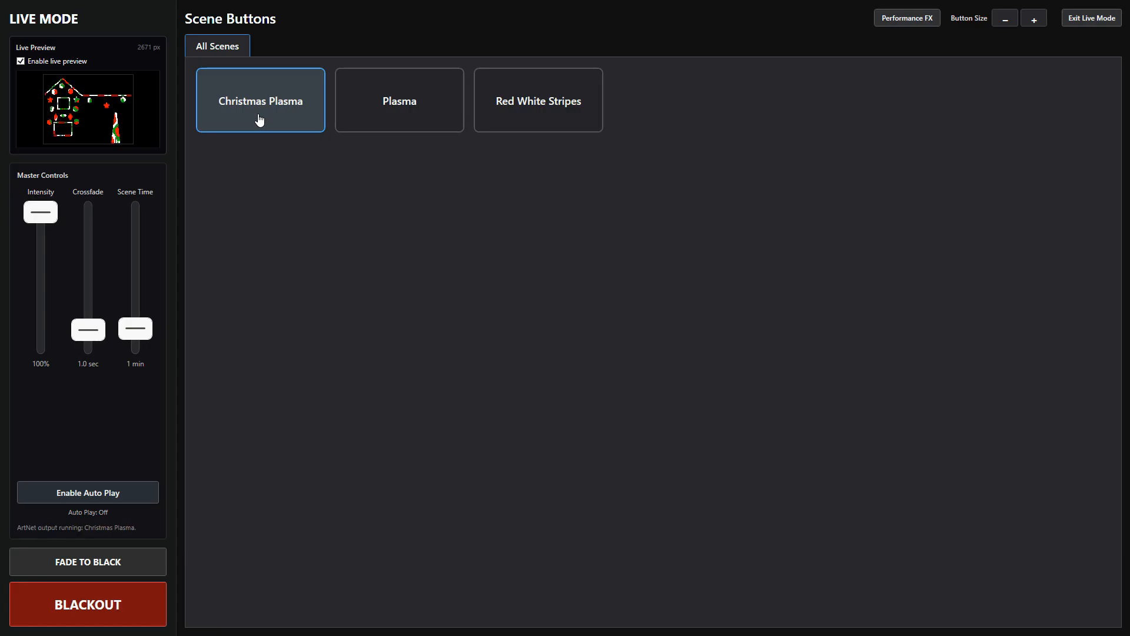
pyautogui.click(103, 497)
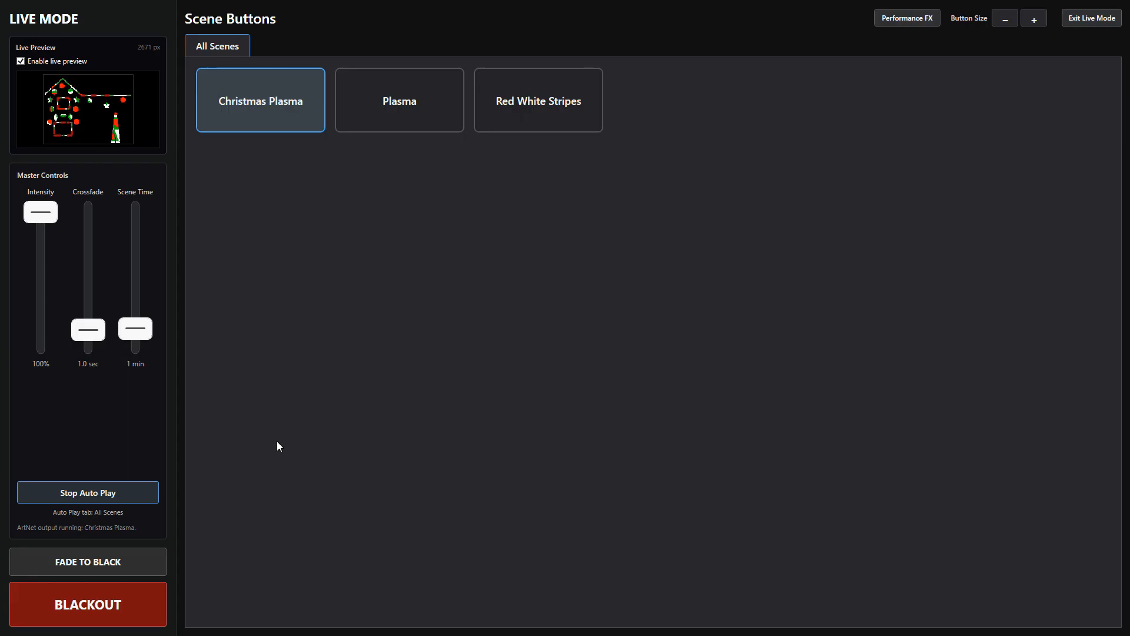
pyautogui.click(1109, 19)
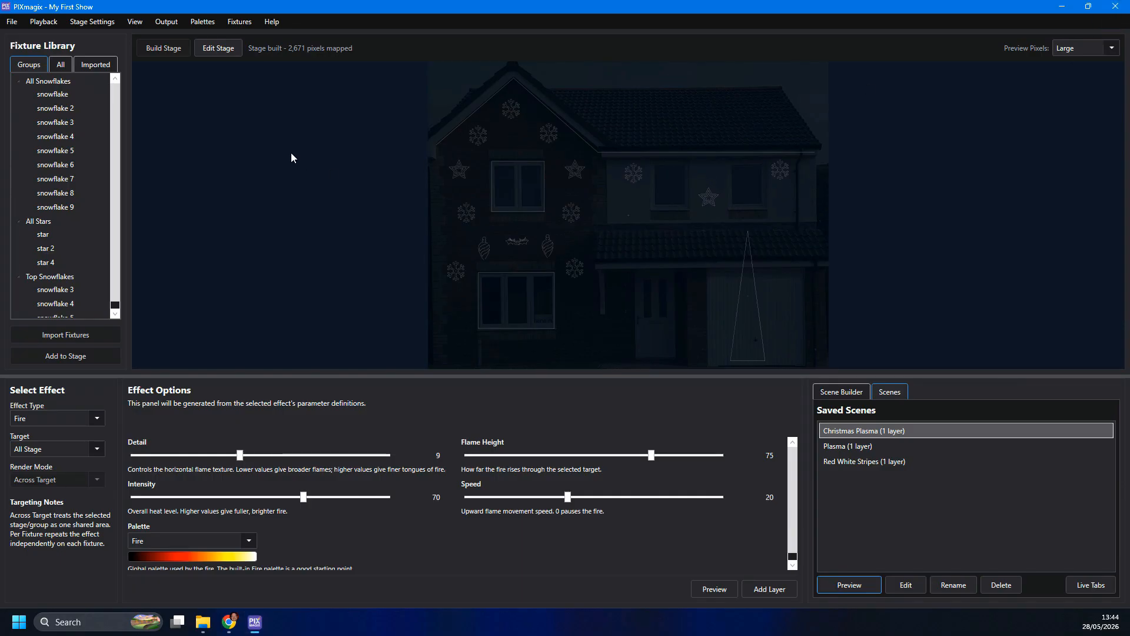